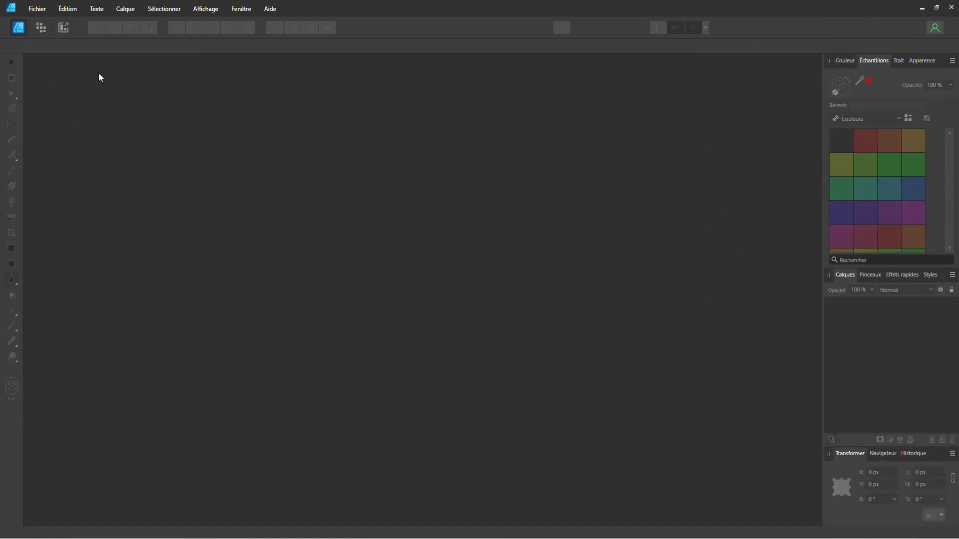
Create a 1080 × 1080 px document from the "Publication carrée réseaux sociaux" preset and insert a document-sized artboard
{"action": "left_click", "coordinate": [42, 7]}
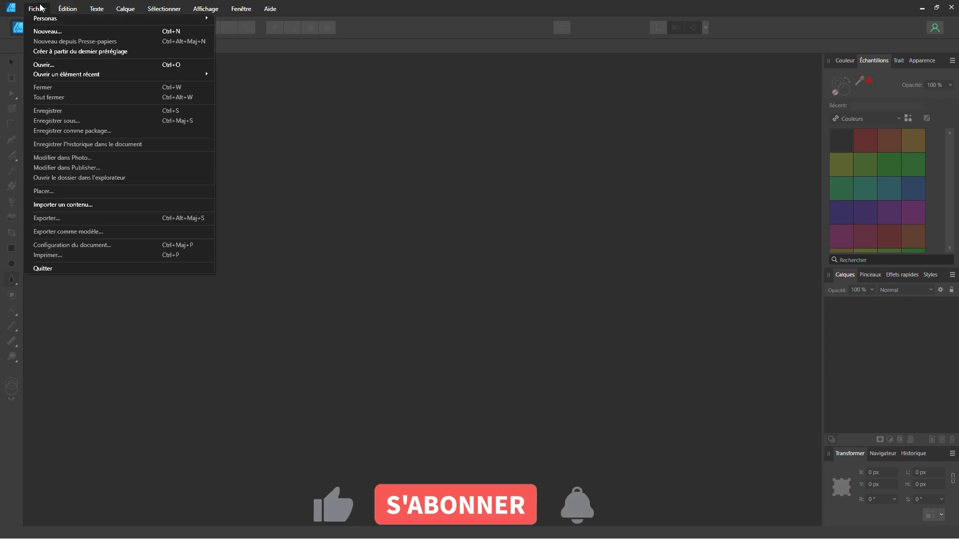
{"action": "left_click", "coordinate": [36, 31]}
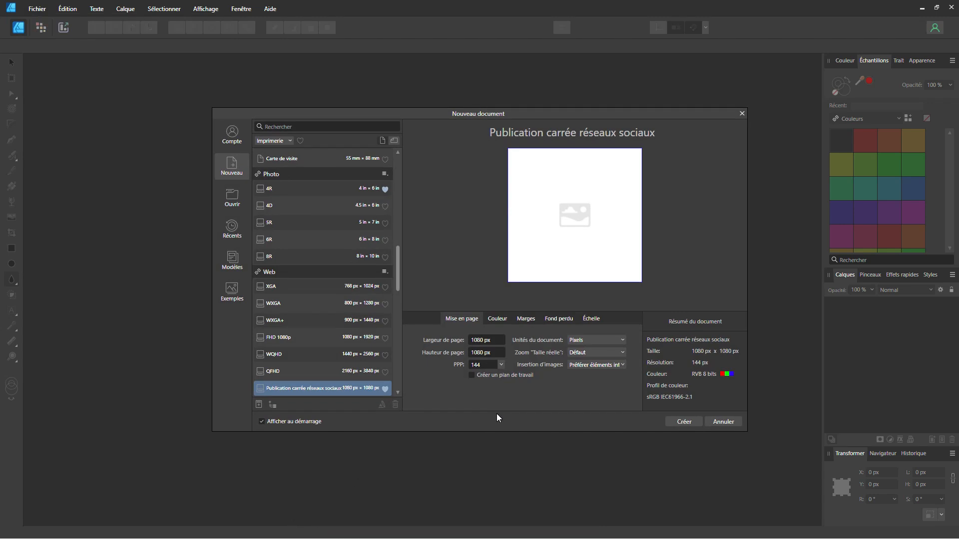
{"action": "left_click", "coordinate": [675, 423]}
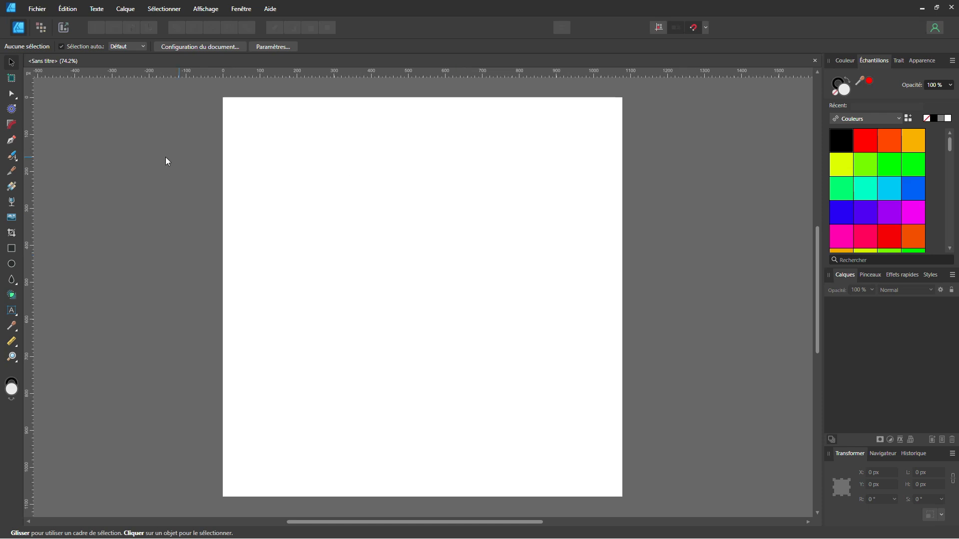
{"action": "left_click", "coordinate": [12, 78]}
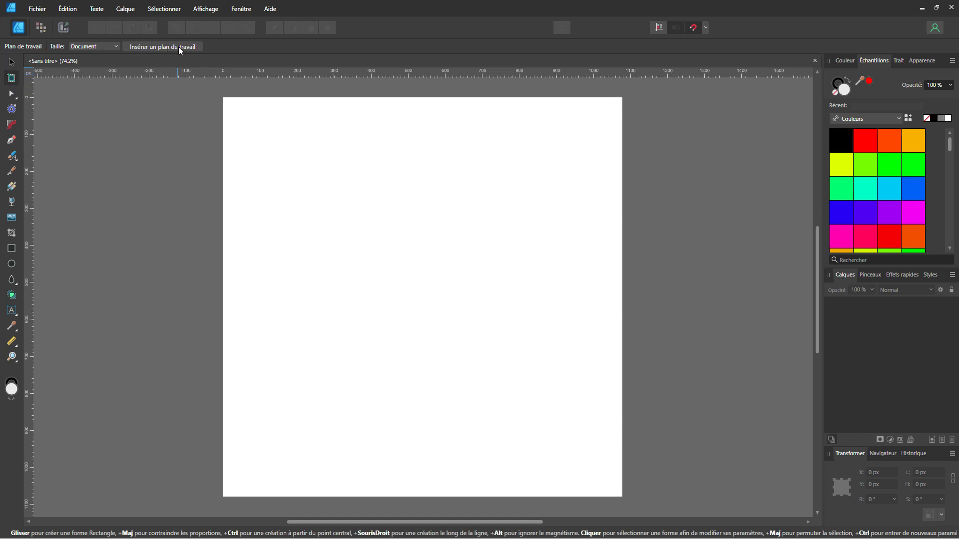
{"action": "left_click", "coordinate": [194, 47]}
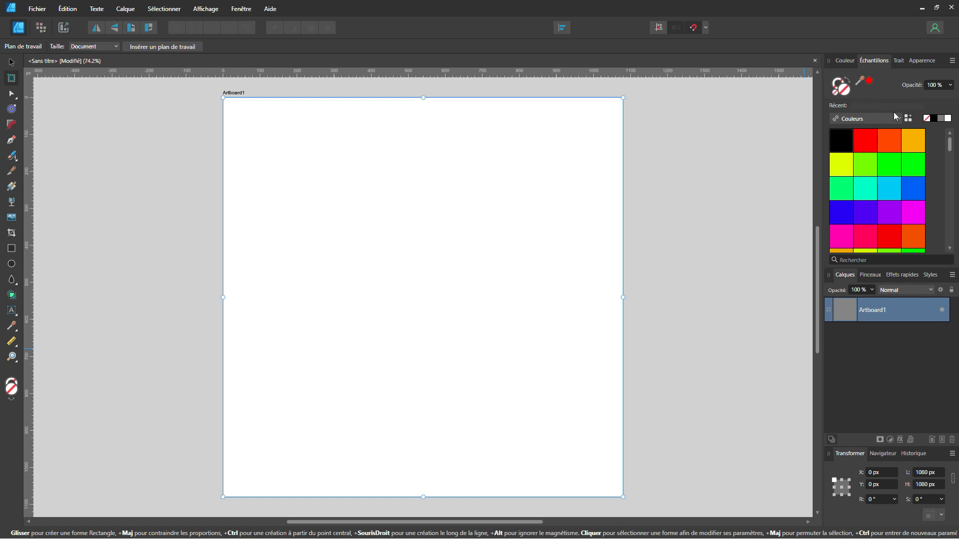
Fill the artboard with the blue swatch from the Couleurs palette
{"action": "left_click", "coordinate": [865, 123]}
{"action": "left_click", "coordinate": [861, 119]}
{"action": "left_click", "coordinate": [841, 211]}
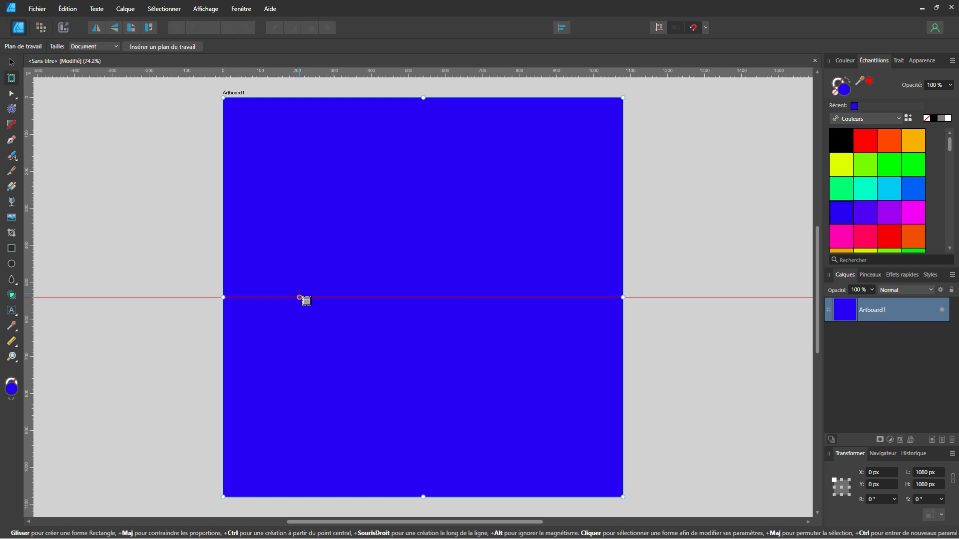
Apply an elliptical (Elliptique) gradient to the artboard from its centre to its upper edge, bright blue fading to dark blue
{"action": "left_click", "coordinate": [12, 187]}
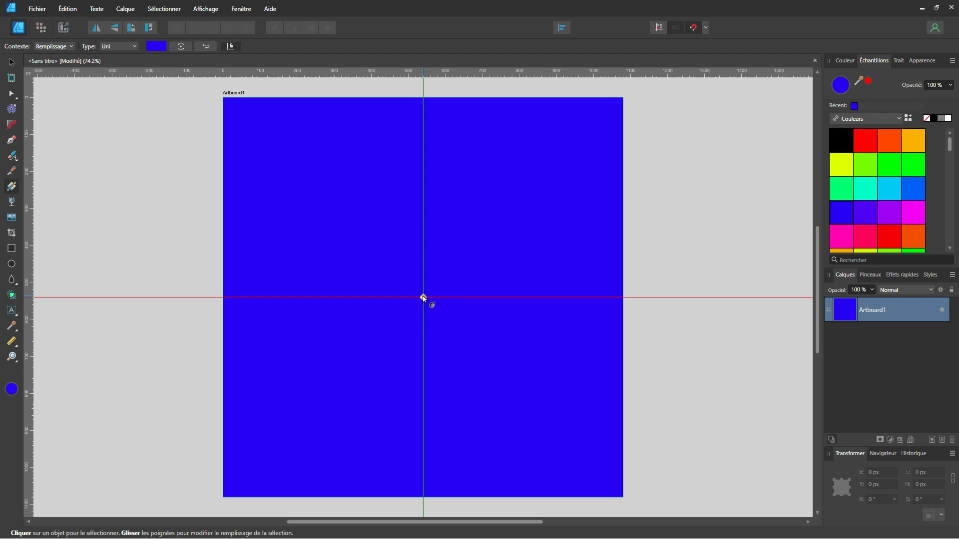
{"action": "left_click_drag", "start_coordinate": [423, 297], "coordinate": [423, 98]}
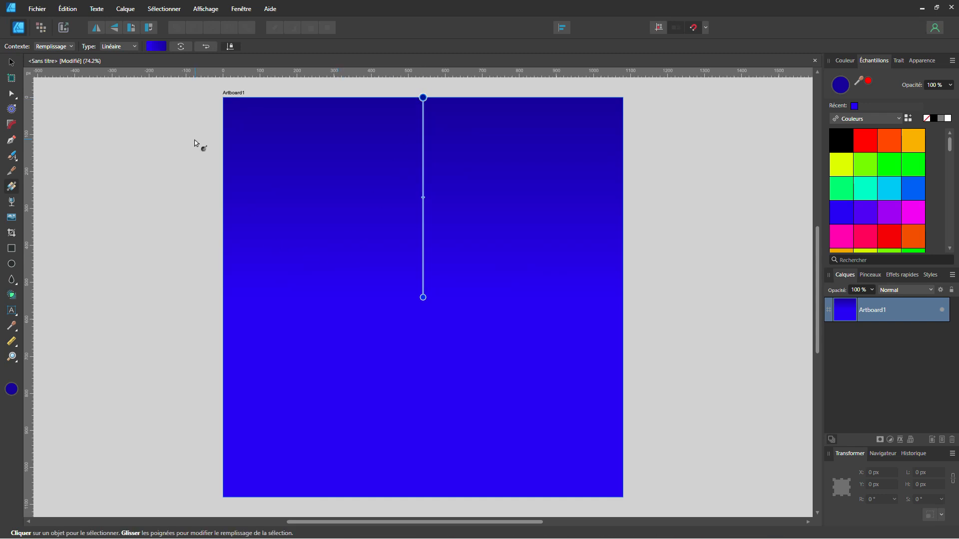
{"action": "left_click", "coordinate": [133, 46]}
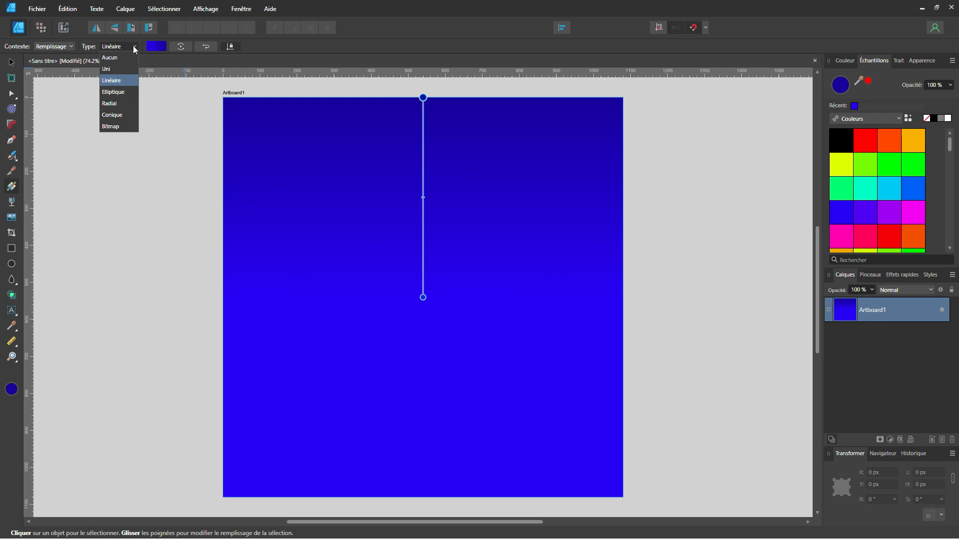
{"action": "left_click", "coordinate": [120, 92]}
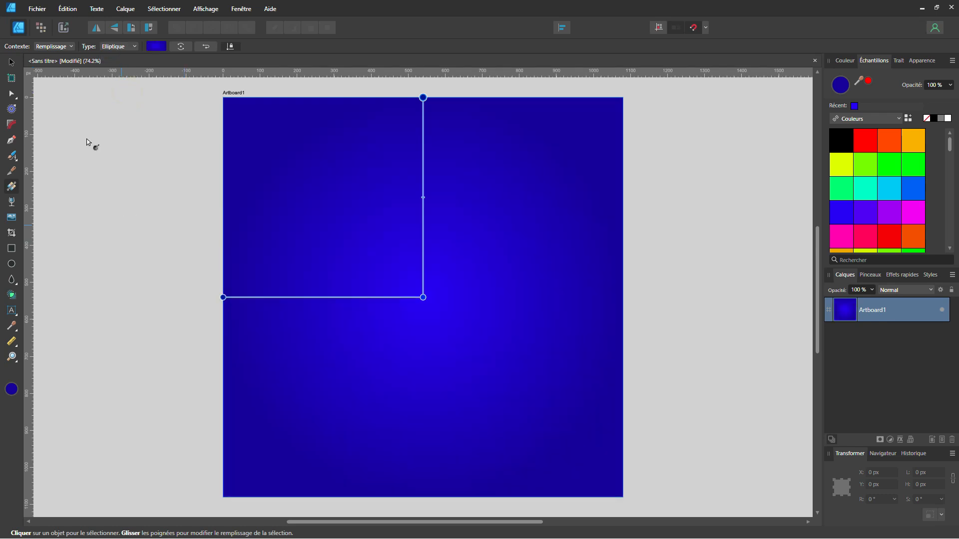
{"action": "left_click", "coordinate": [12, 65]}
{"action": "left_click", "coordinate": [136, 199]}
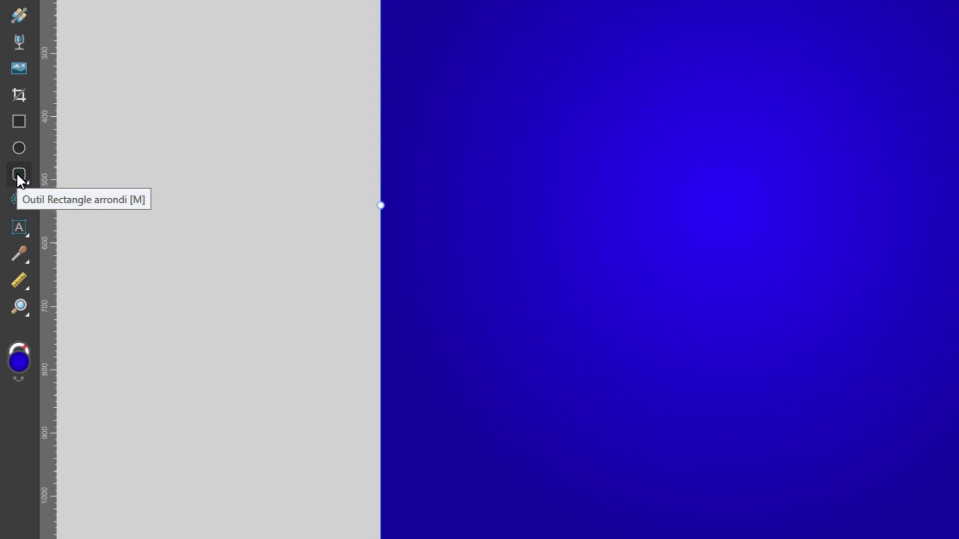
Draw a white teardrop (Larme) shape about 421 × 634 px from the middle of the artboard outward
{"action": "left_click", "coordinate": [16, 172]}
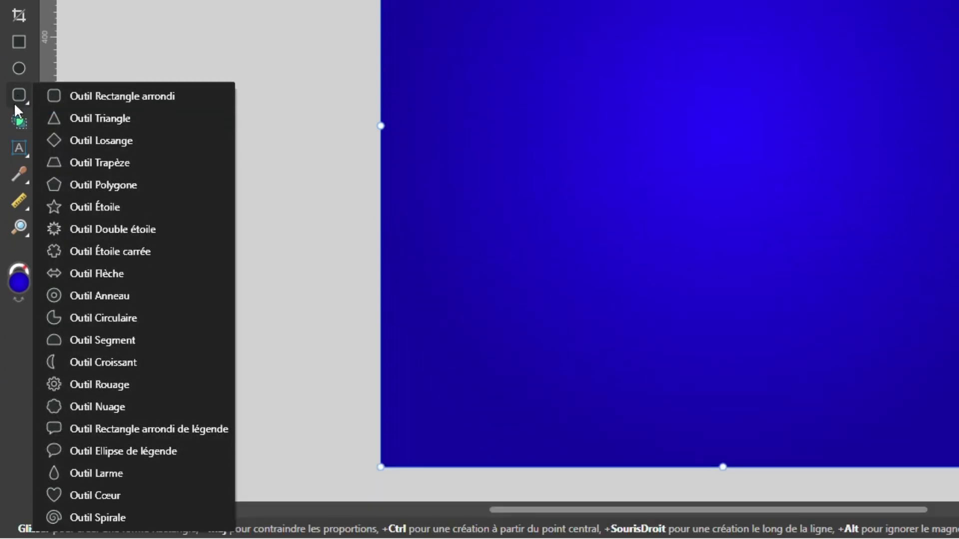
{"action": "left_click", "coordinate": [95, 473]}
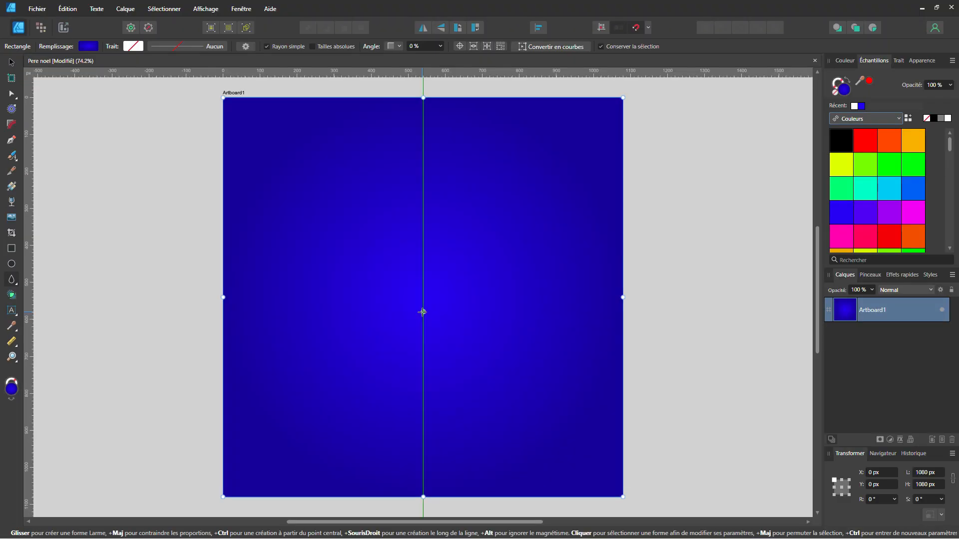
{"action": "left_click_drag", "start_coordinate": [423, 312], "coordinate": [501, 434]}
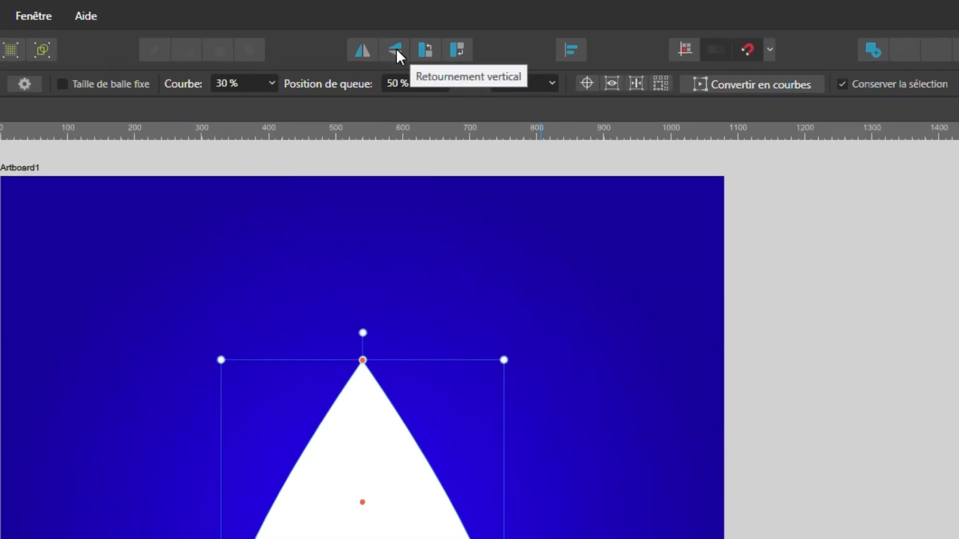
Flip the teardrop vertically and reshape it into a beard with Courbe about 54 % and Lacet about 53 %
{"action": "left_click", "coordinate": [397, 49]}
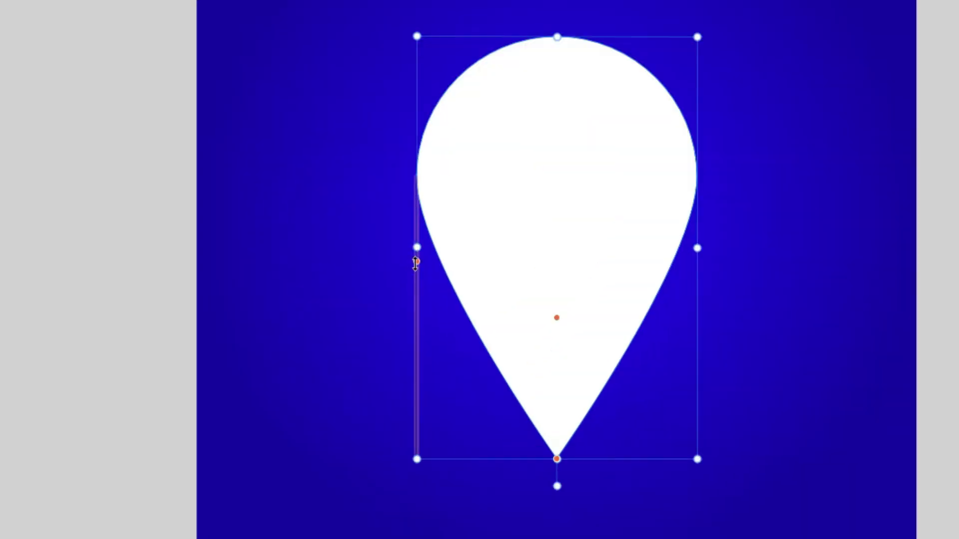
{"action": "left_click_drag", "start_coordinate": [416, 262], "coordinate": [448, 330]}
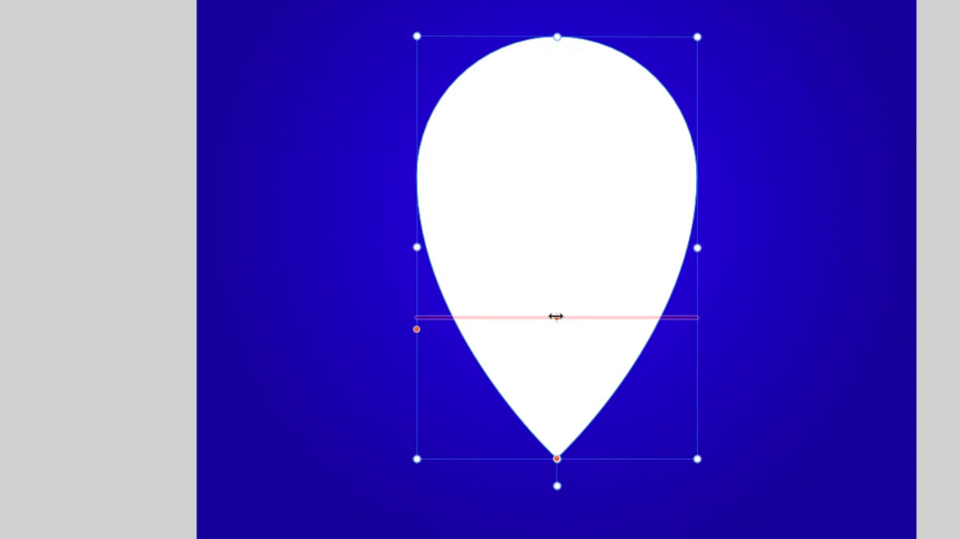
{"action": "left_click_drag", "start_coordinate": [556, 316], "coordinate": [582, 321]}
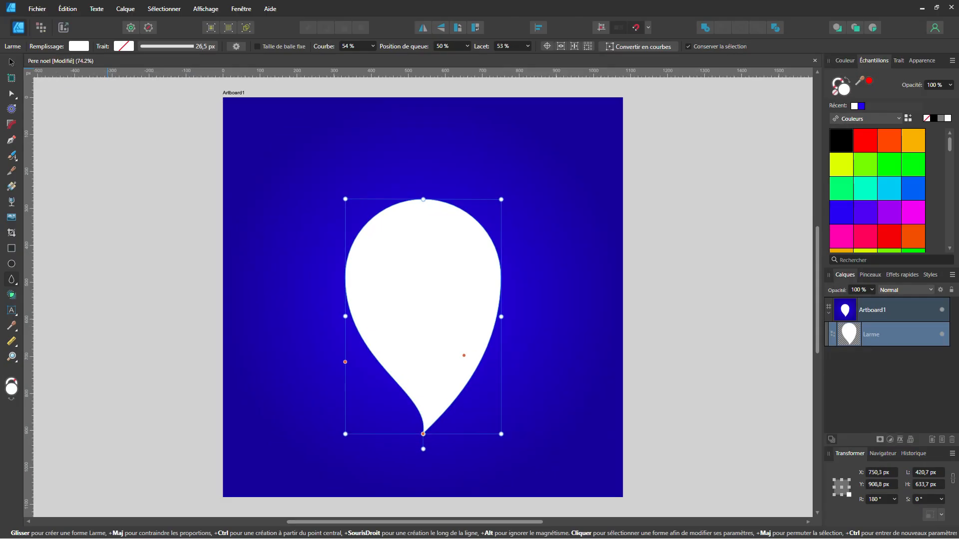
Draw a face ellipse about 359 × 239 px in the teardrop's upper part, filled with the peach swatch of the PAPA NOEL palette
{"action": "left_click", "coordinate": [11, 266]}
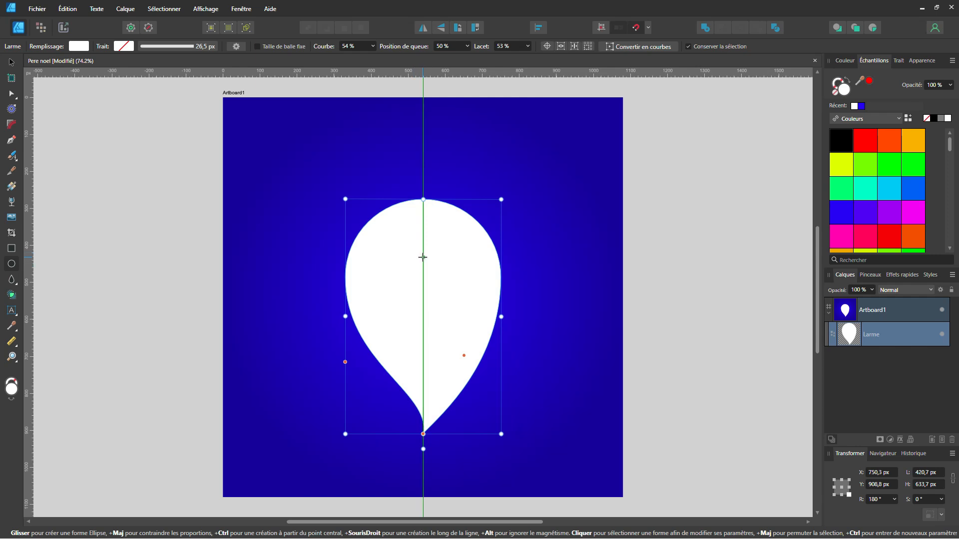
{"action": "left_click_drag", "start_coordinate": [423, 253], "coordinate": [489, 297]}
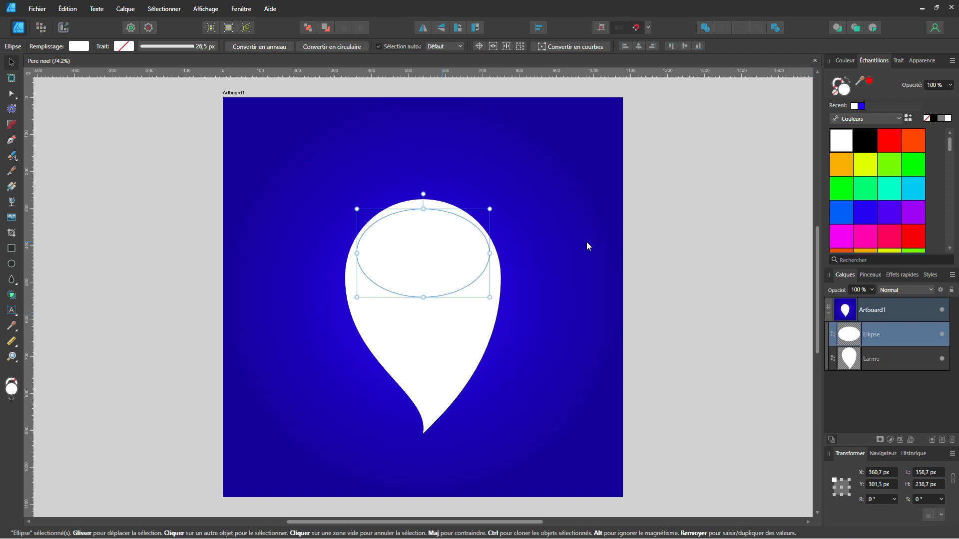
{"action": "left_click", "coordinate": [868, 121]}
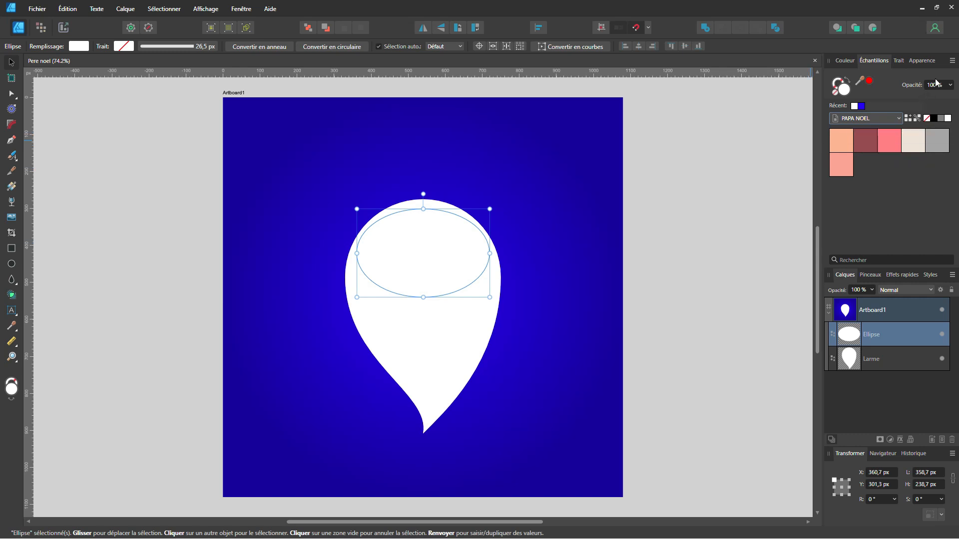
{"action": "left_click", "coordinate": [952, 62]}
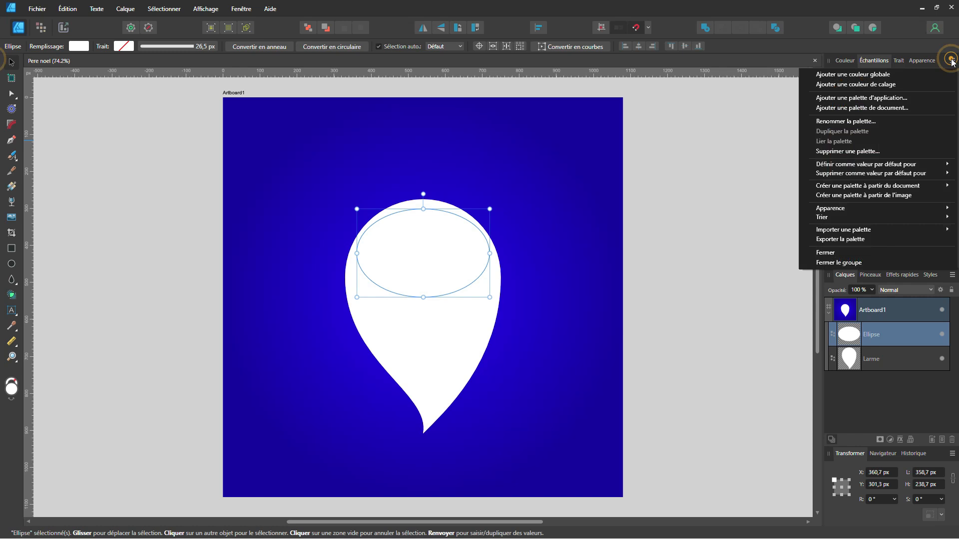
{"action": "left_click", "coordinate": [861, 108]}
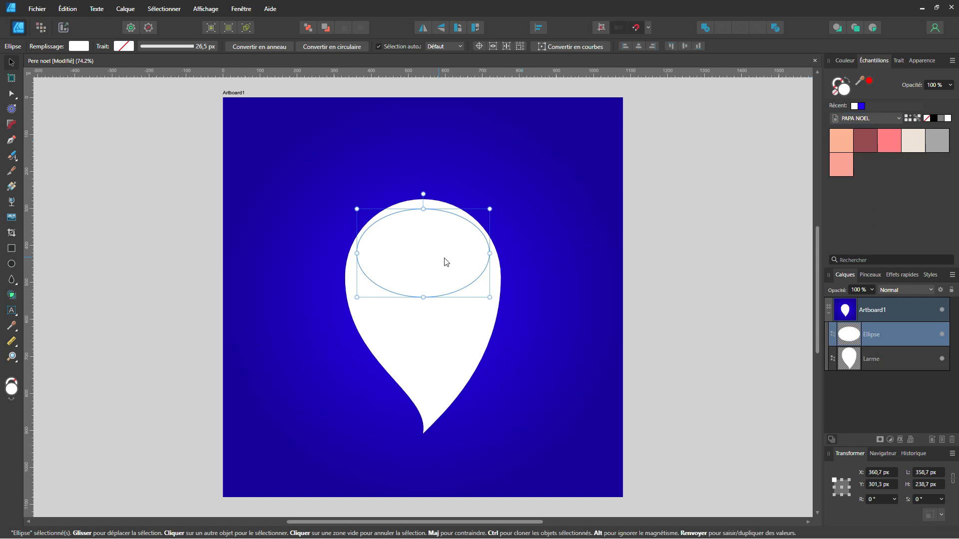
{"action": "left_click", "coordinate": [843, 141]}
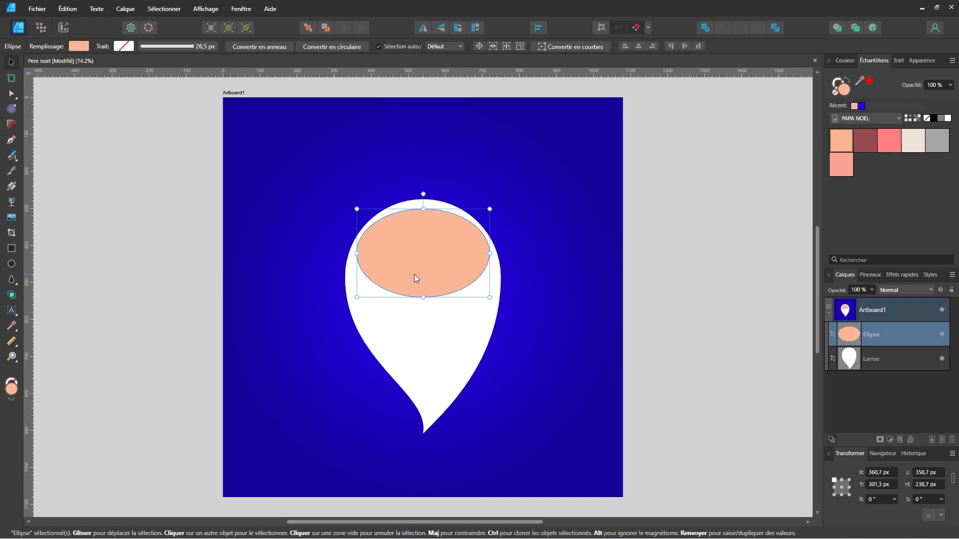
{"action": "left_click_drag", "start_coordinate": [421, 260], "coordinate": [424, 258]}
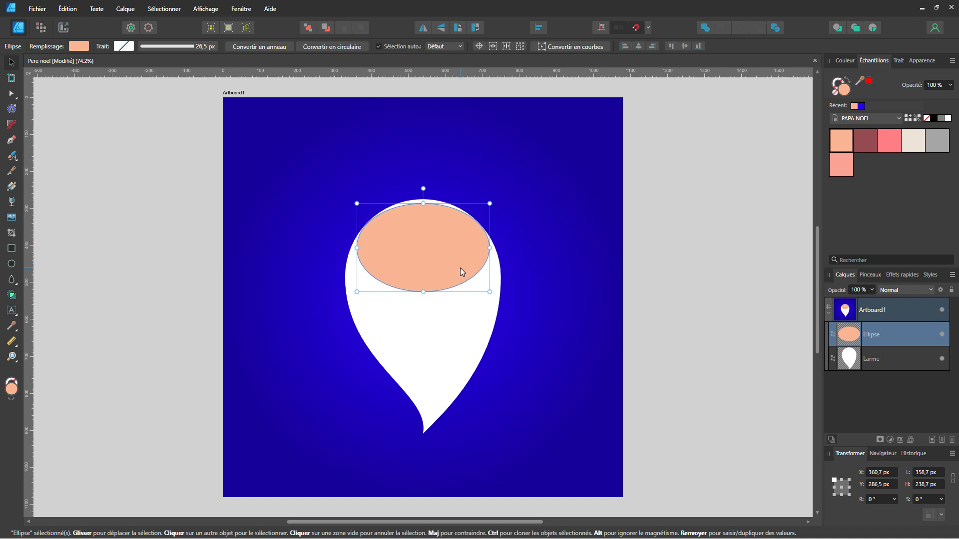
Duplicate the face ellipse, fill the copy pink and shrink it to a nose about 105 × 70 px at the face's lower centre
{"action": "key", "text": "ctrl+j"}
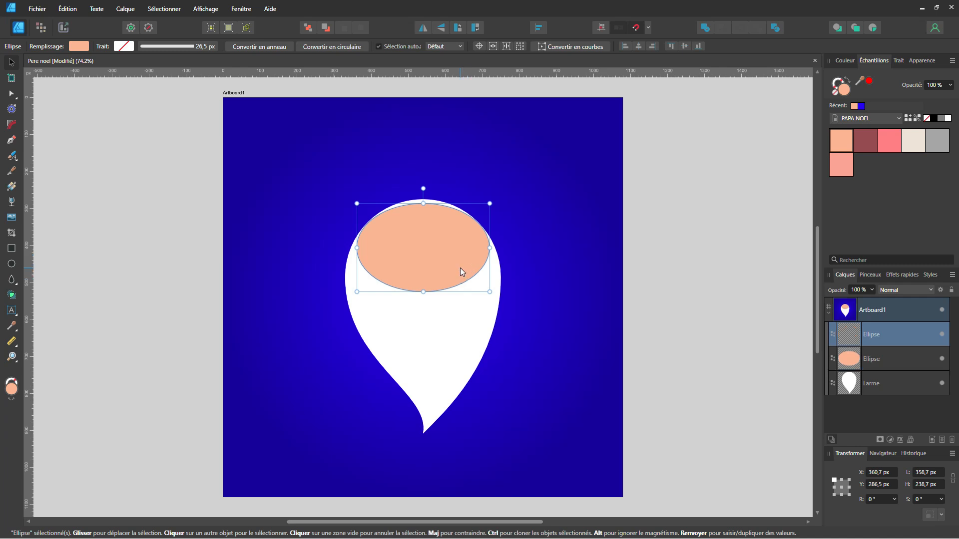
{"action": "left_click", "coordinate": [888, 138]}
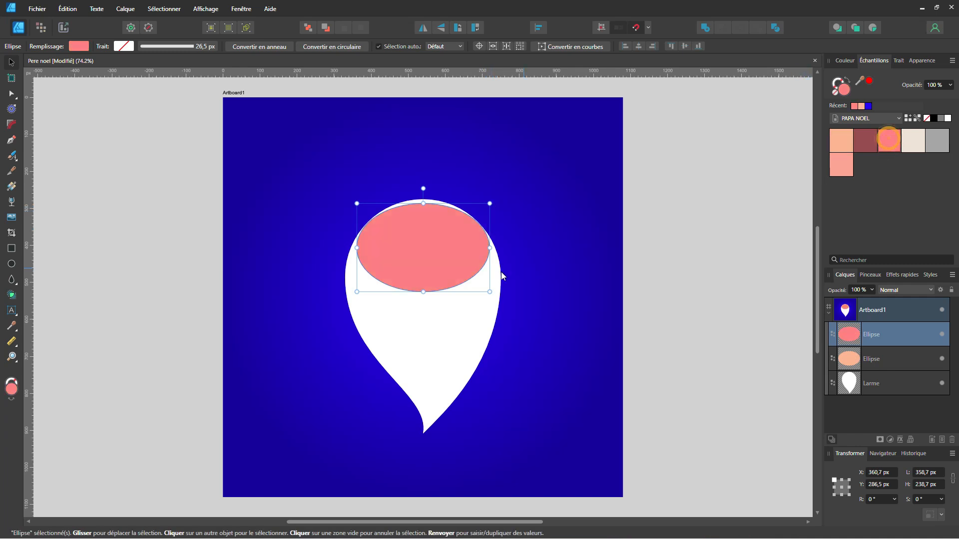
{"action": "left_click_drag", "start_coordinate": [490, 203], "coordinate": [426, 278]}
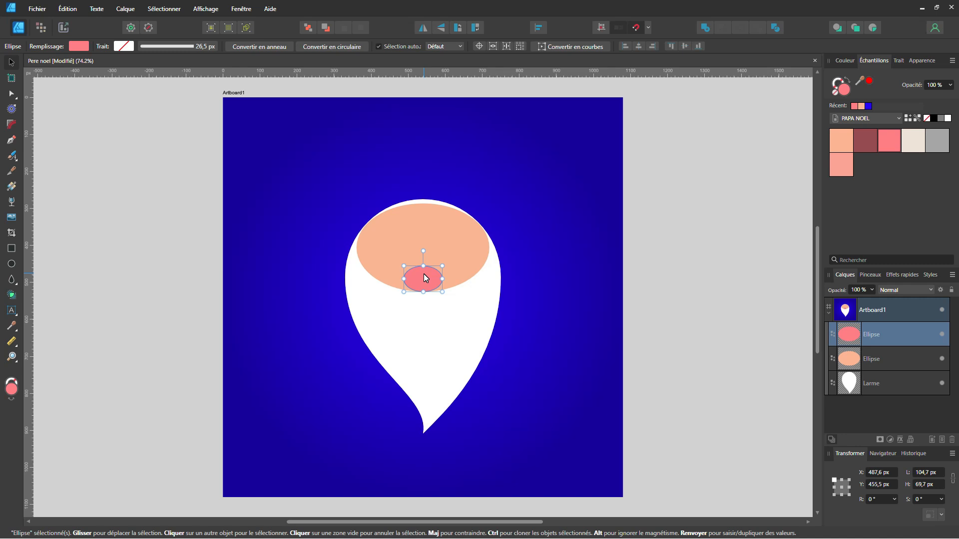
Make the left eye from a copy of the nose, shrunk to about 31 × 20 px, rotated 90° and filled dark red
{"action": "key", "text": "ctrl+j"}
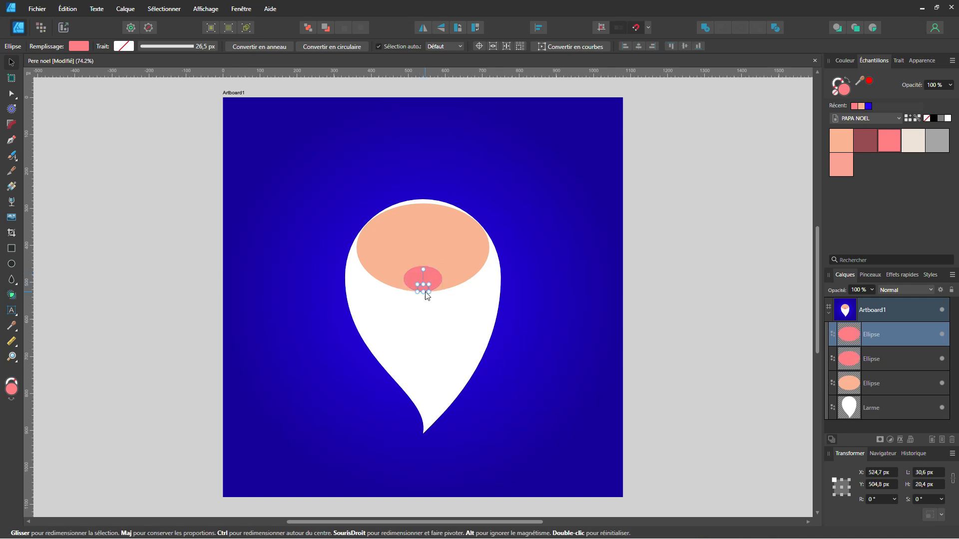
{"action": "left_click_drag", "start_coordinate": [423, 269], "coordinate": [390, 288]}
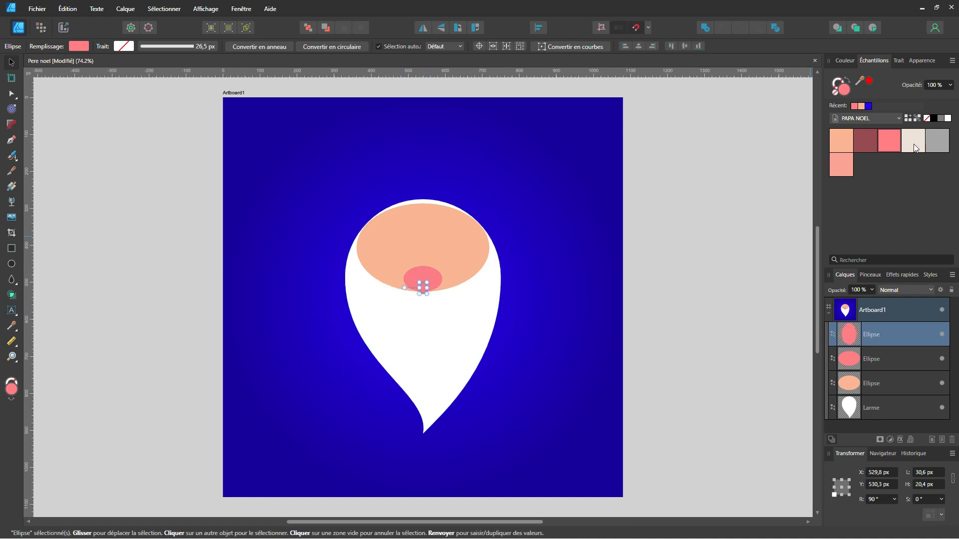
{"action": "left_click", "coordinate": [868, 138]}
{"action": "scroll", "coordinate": [430, 282], "scroll_direction": "up", "scroll_amount": 3}
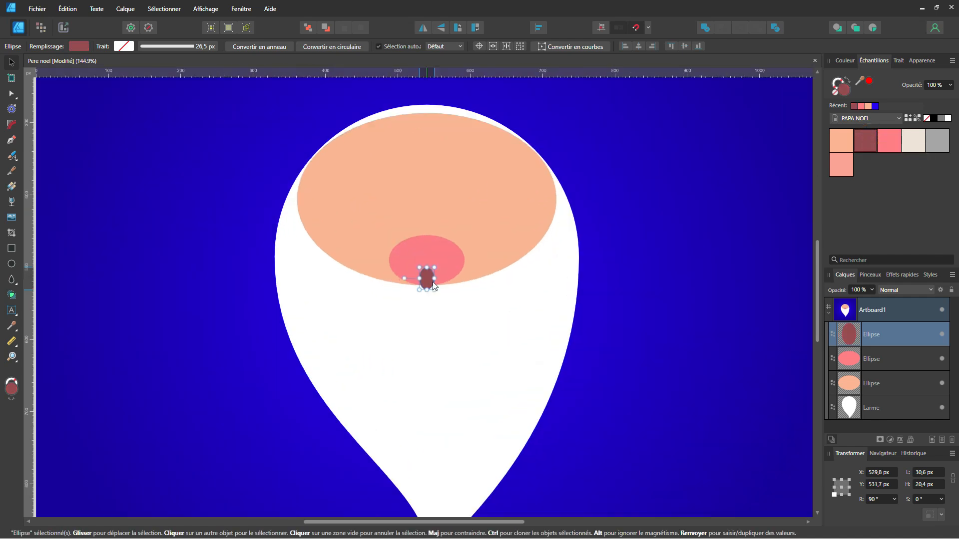
{"action": "left_click_drag", "start_coordinate": [428, 285], "coordinate": [387, 206]}
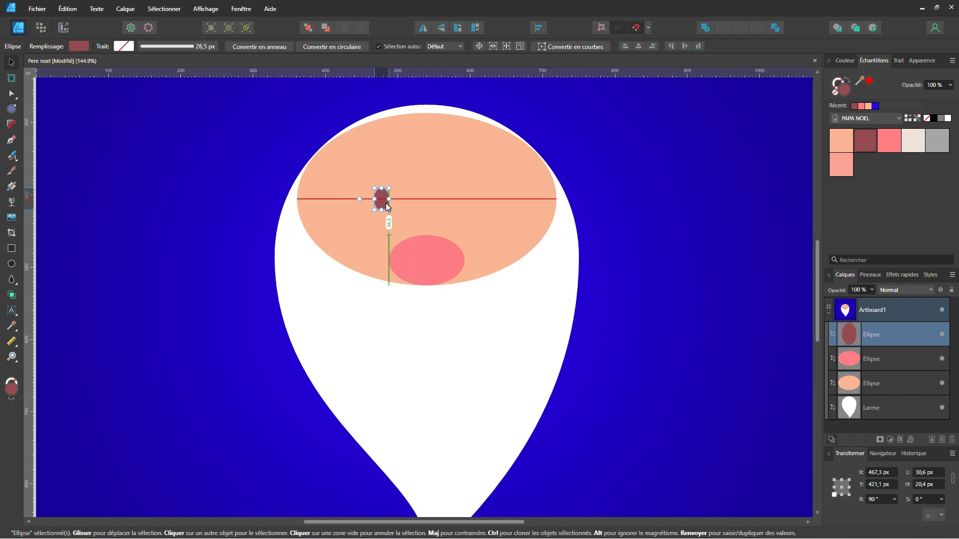
{"action": "left_click_drag", "start_coordinate": [387, 206], "coordinate": [388, 206]}
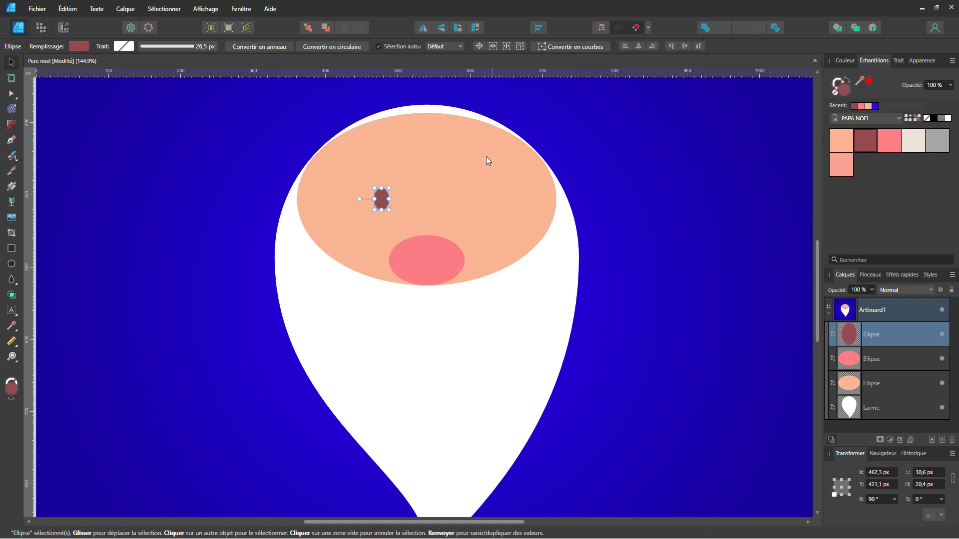
Duplicate the eye horizontally to the other side of the nose and group both eyes
{"action": "left_click", "coordinate": [649, 28]}
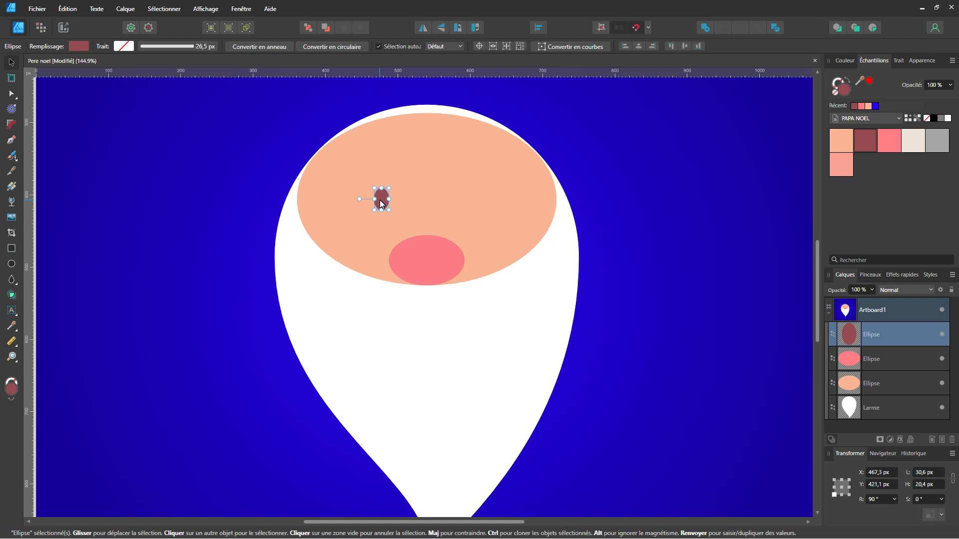
{"action": "left_click_drag", "start_coordinate": [379, 202], "coordinate": [468, 203]}
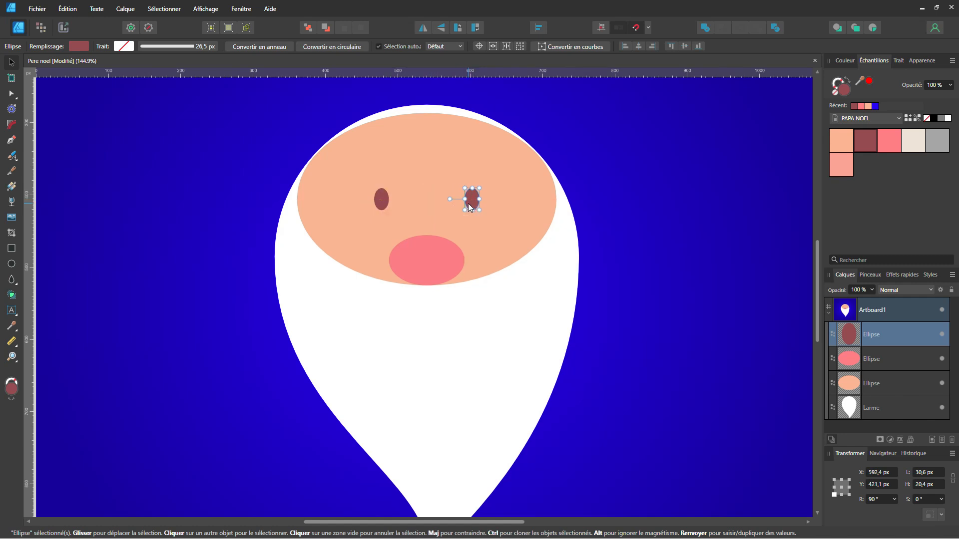
{"action": "left_click", "coordinate": [380, 201], "text": "shift"}
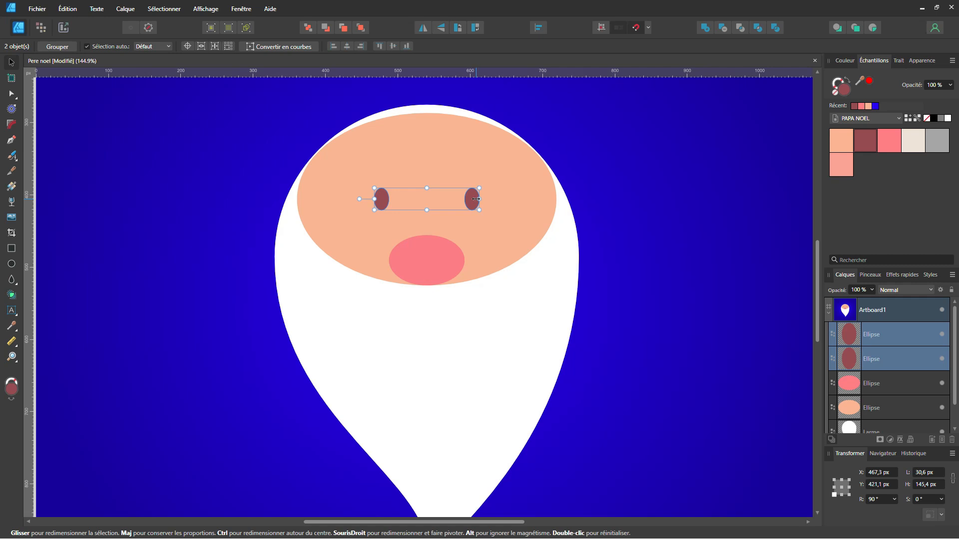
{"action": "key", "text": "ctrl+g"}
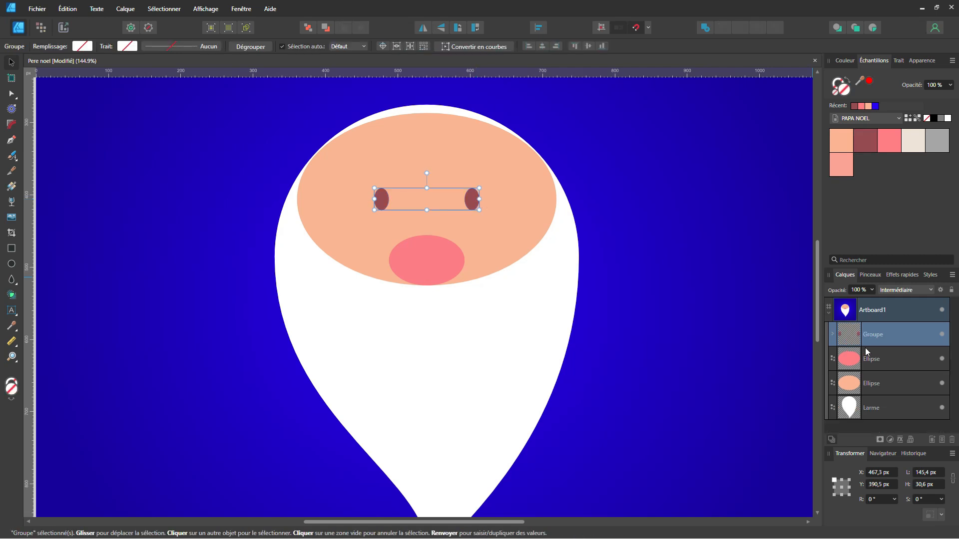
Rename the eye group as yeux
{"action": "double_click", "coordinate": [873, 336]}
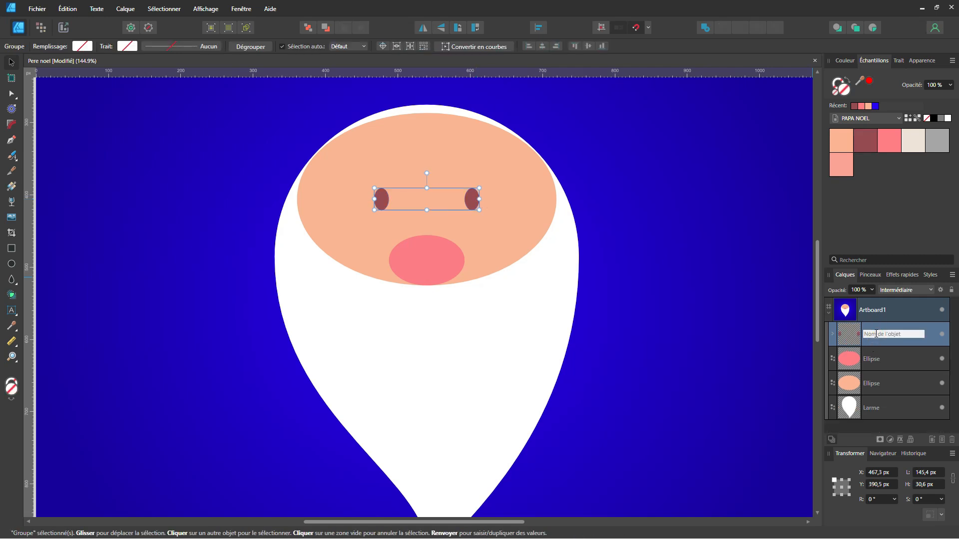
{"action": "type", "text": "yeux"}
{"action": "key", "text": "Return"}
{"action": "left_click_drag", "start_coordinate": [472, 200], "coordinate": [473, 203]}
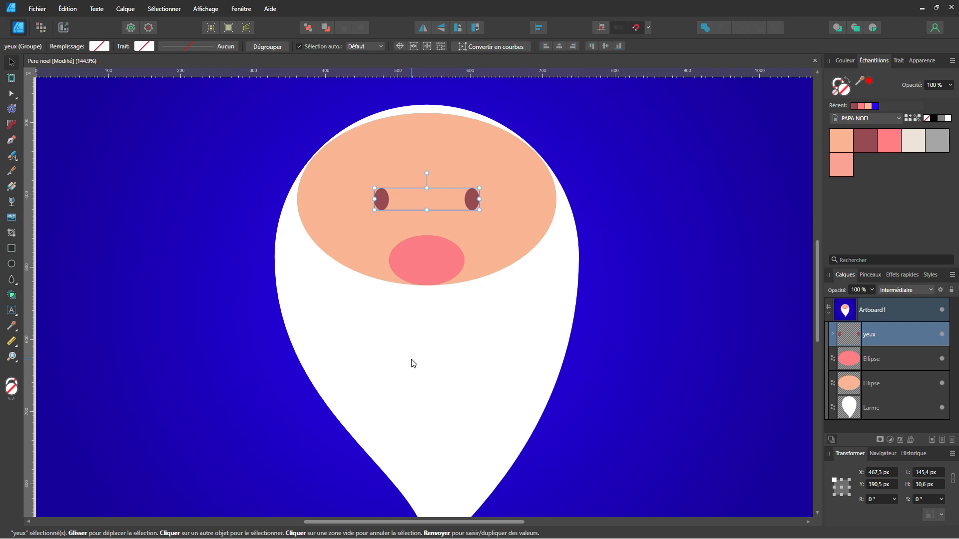
Draw a teardrop about 75 × 149 px below the face, rotated 90° with Lacet at -100%, and fill it with the cream swatch
{"action": "left_click", "coordinate": [11, 279]}
{"action": "left_click_drag", "start_coordinate": [330, 263], "coordinate": [384, 372]}
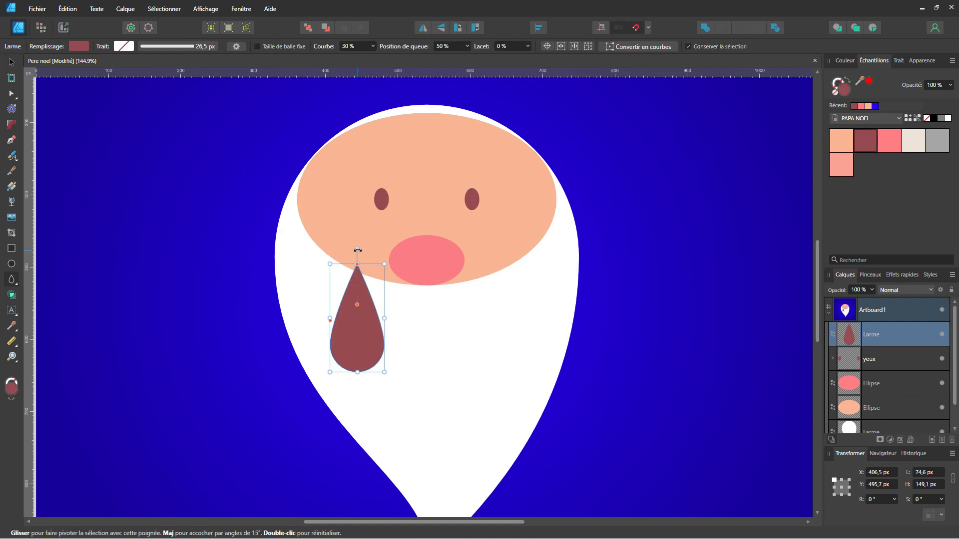
{"action": "left_click_drag", "start_coordinate": [357, 250], "coordinate": [352, 376]}
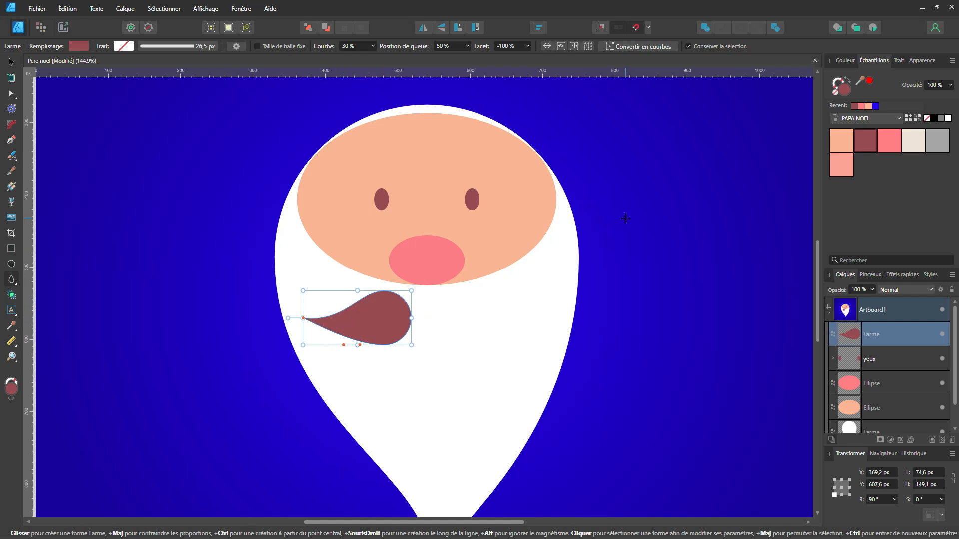
{"action": "left_click", "coordinate": [914, 142]}
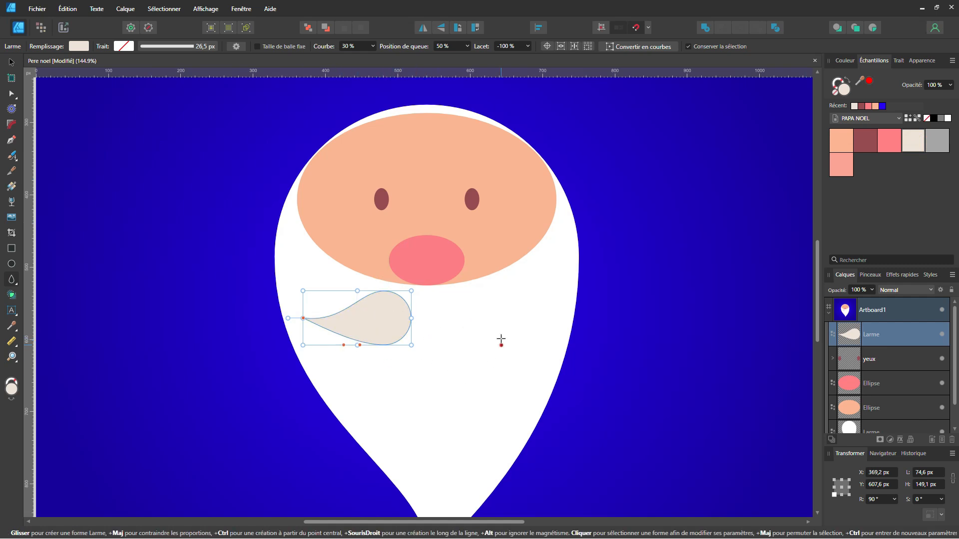
Move the cream teardrop up under the nose as the left moustache half and send it back behind the nose ellipse
{"action": "key", "text": "v"}
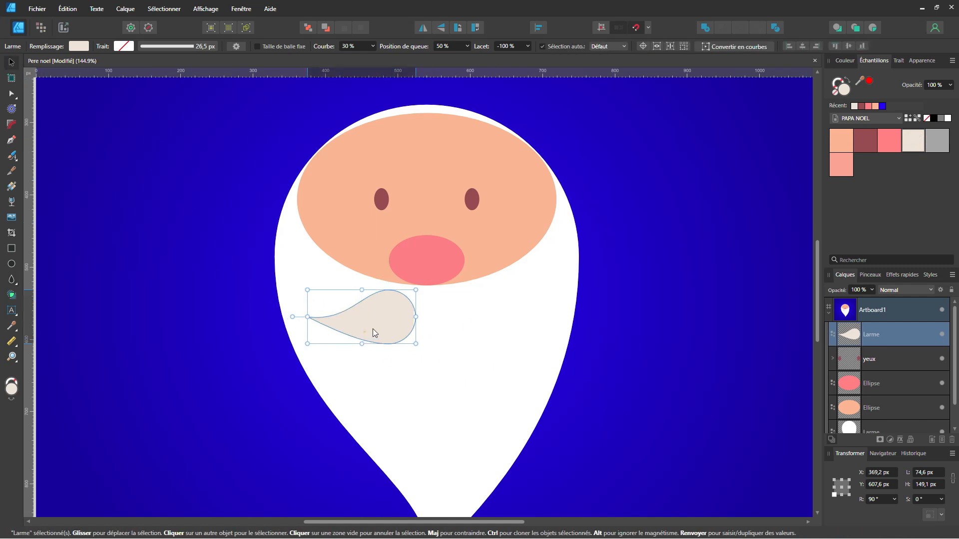
{"action": "left_click_drag", "start_coordinate": [373, 329], "coordinate": [390, 296]}
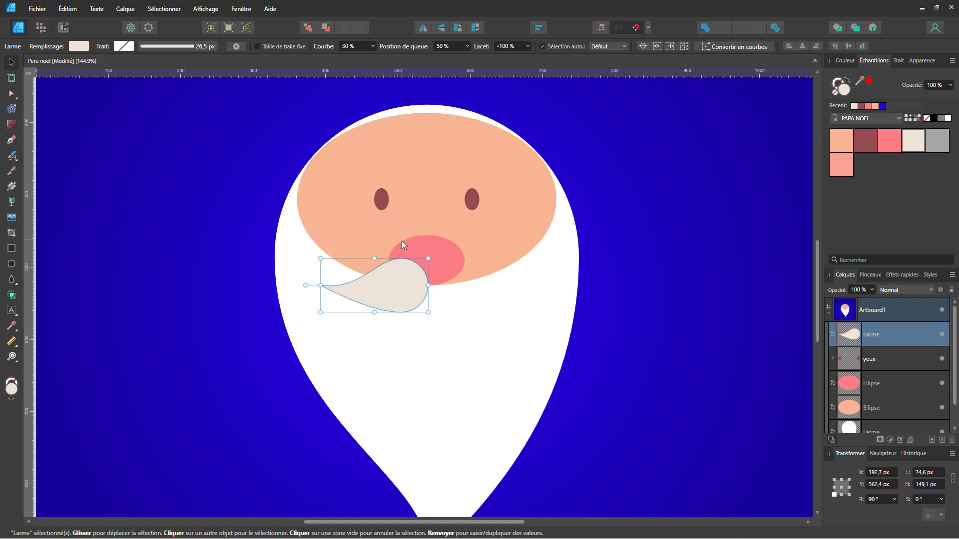
{"action": "left_click", "coordinate": [330, 30]}
{"action": "left_click", "coordinate": [329, 30]}
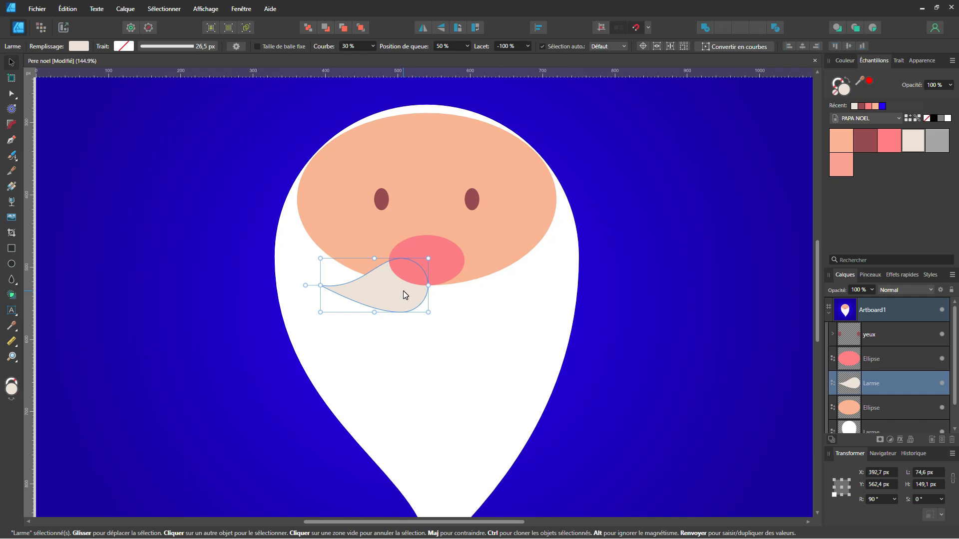
Duplicate the moustache half, flip the copy horizontally and place it level on the other side of the nose
{"action": "key", "text": "ctrl+j"}
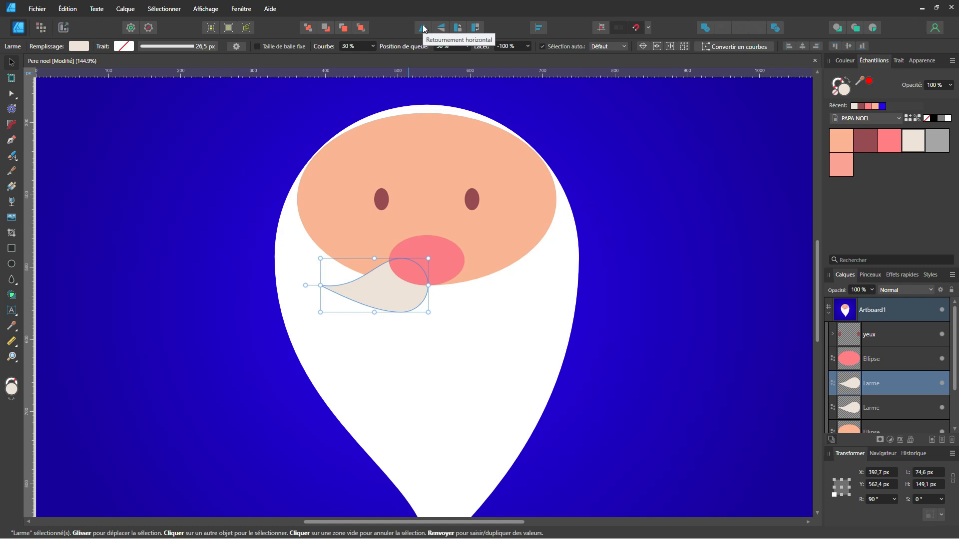
{"action": "left_click", "coordinate": [423, 28]}
{"action": "left_click_drag", "start_coordinate": [361, 293], "coordinate": [465, 293]}
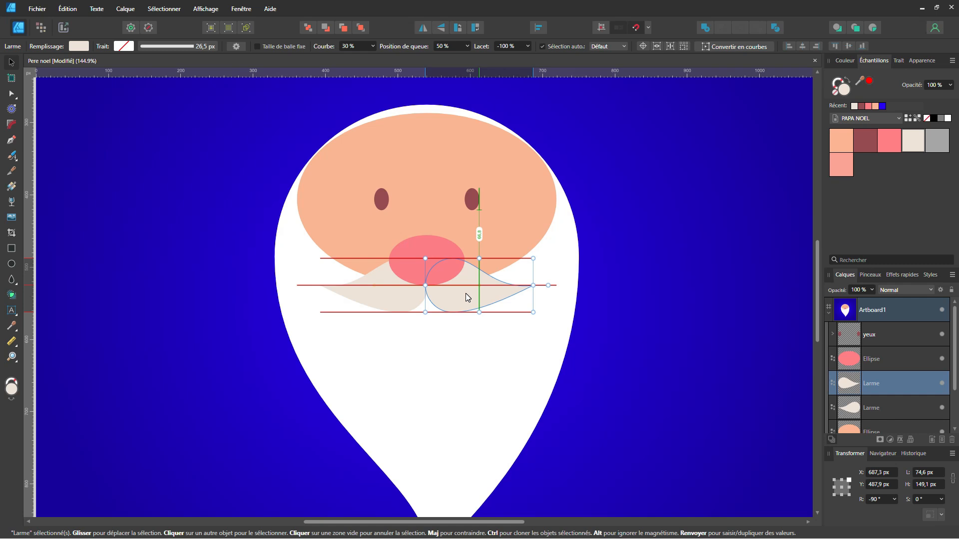
{"action": "left_click_drag", "start_coordinate": [465, 292], "coordinate": [466, 293]}
{"action": "left_click", "coordinate": [224, 264]}
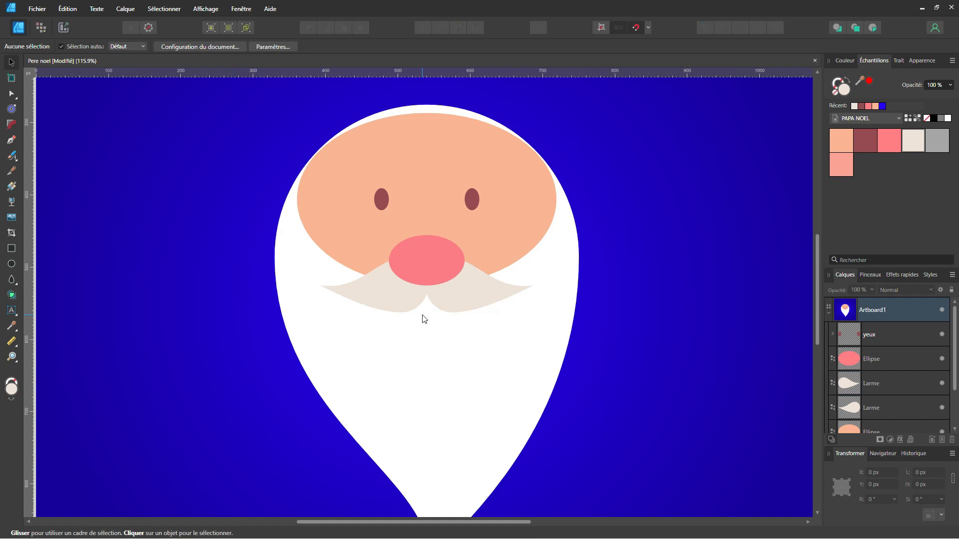
{"action": "scroll", "coordinate": [422, 314], "scroll_direction": "down", "scroll_amount": 3}
{"action": "scroll", "coordinate": [394, 334], "scroll_direction": "up", "scroll_amount": 1}
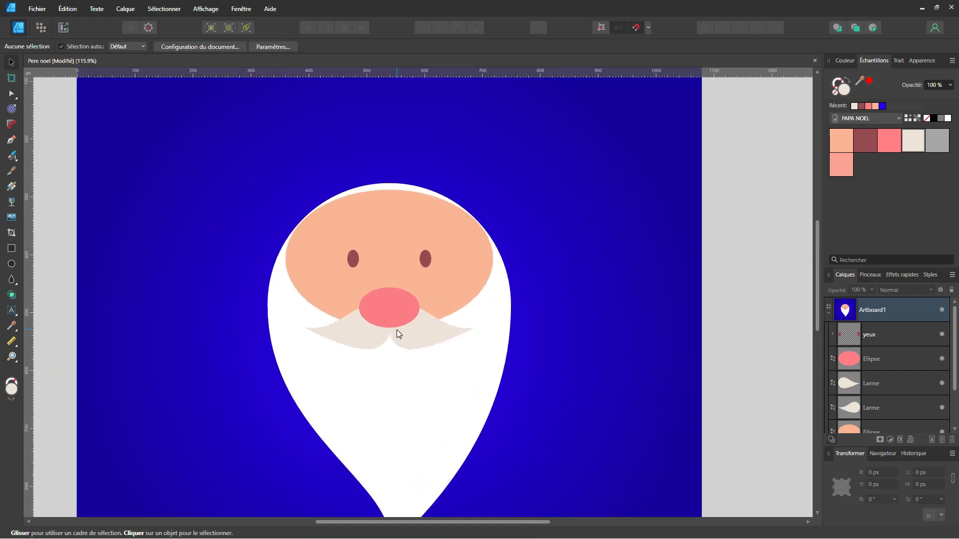
Group the eyes, nose, moustache halves and face ellipse, and name the group Visage
{"action": "left_click", "coordinate": [897, 336]}
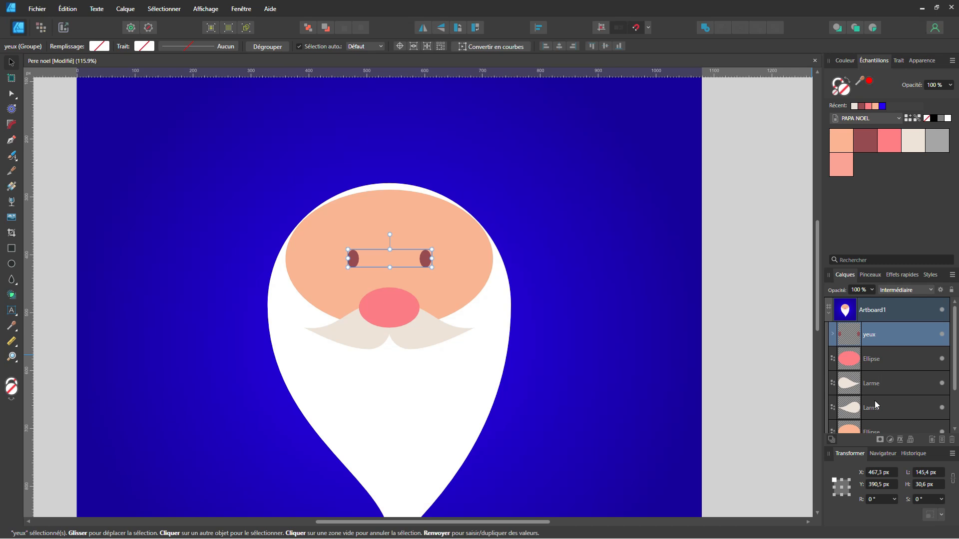
{"action": "scroll", "coordinate": [873, 402], "scroll_direction": "down", "scroll_amount": 2}
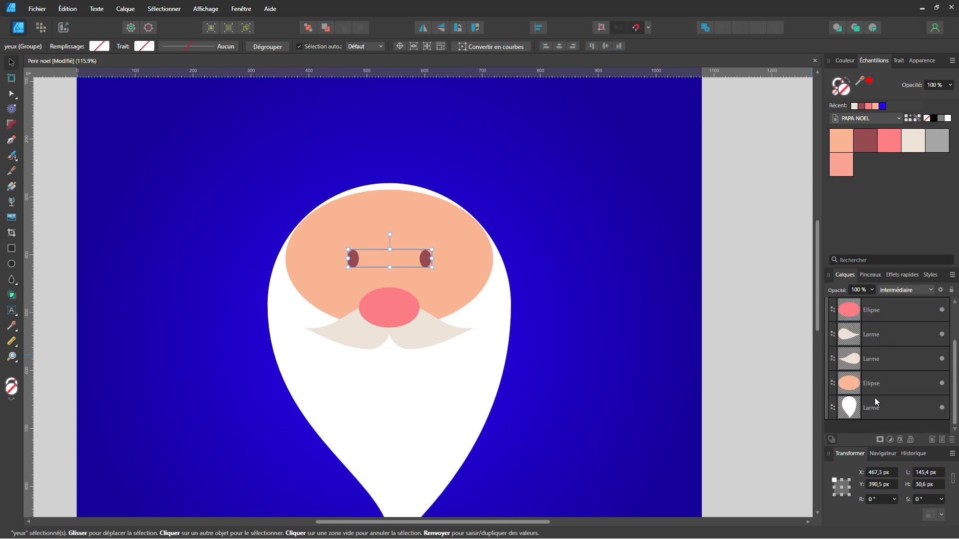
{"action": "left_click", "coordinate": [874, 385], "text": "shift"}
{"action": "key", "text": "ctrl+g"}
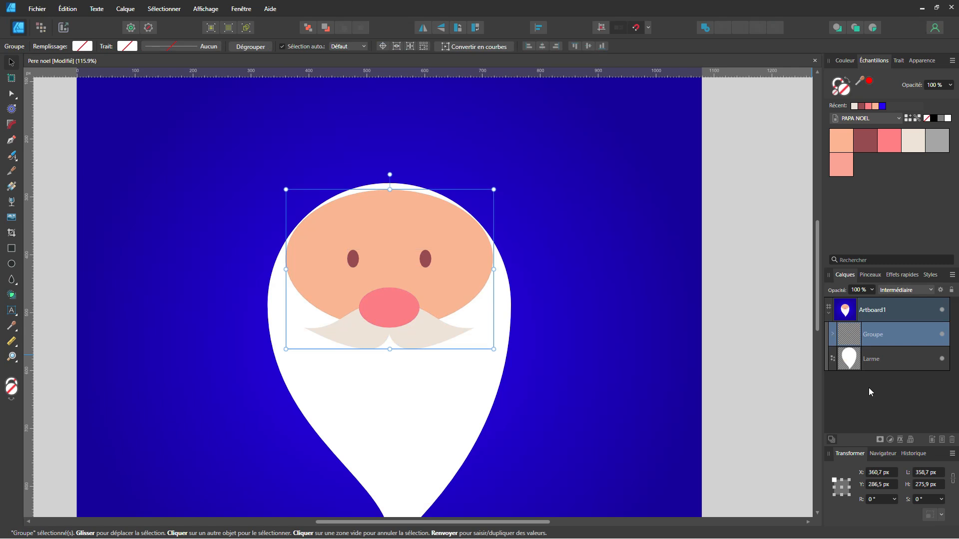
{"action": "double_click", "coordinate": [875, 339]}
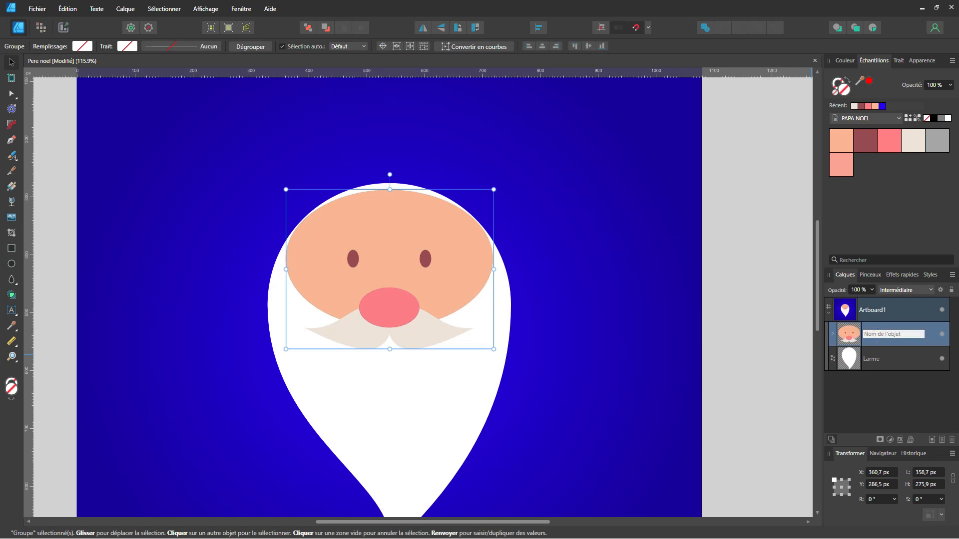
{"action": "type", "text": "Visage"}
{"action": "key", "text": "Return"}
{"action": "mouse_move", "coordinate": [489, 338]}
{"action": "left_mouse_down"}
{"action": "mouse_move", "coordinate": [516, 332]}
{"action": "mouse_move", "coordinate": [559, 275]}
{"action": "left_mouse_up"}
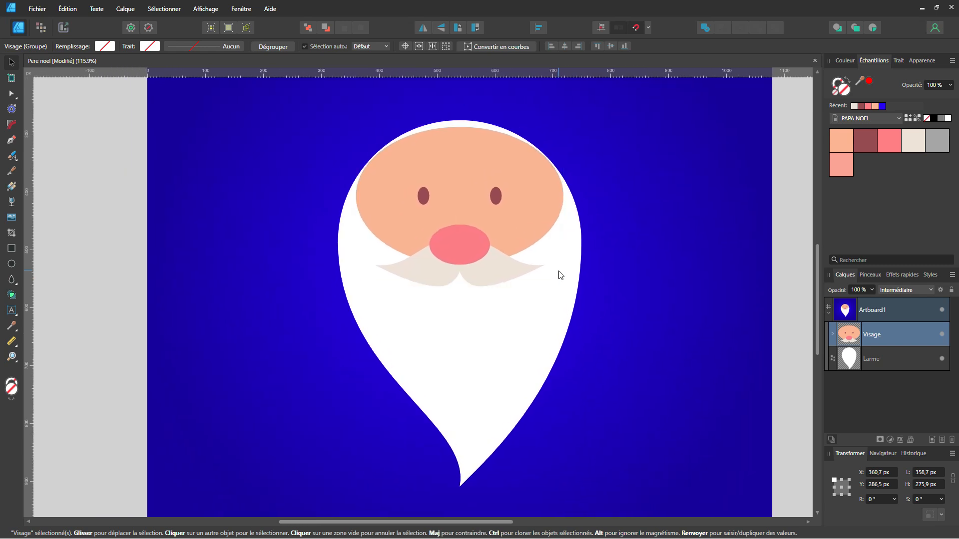
Draw a rounded-rectangle hat band about 384 × 76 px across the upper part of the face
{"action": "scroll", "coordinate": [560, 275], "scroll_direction": "down", "scroll_amount": 2}
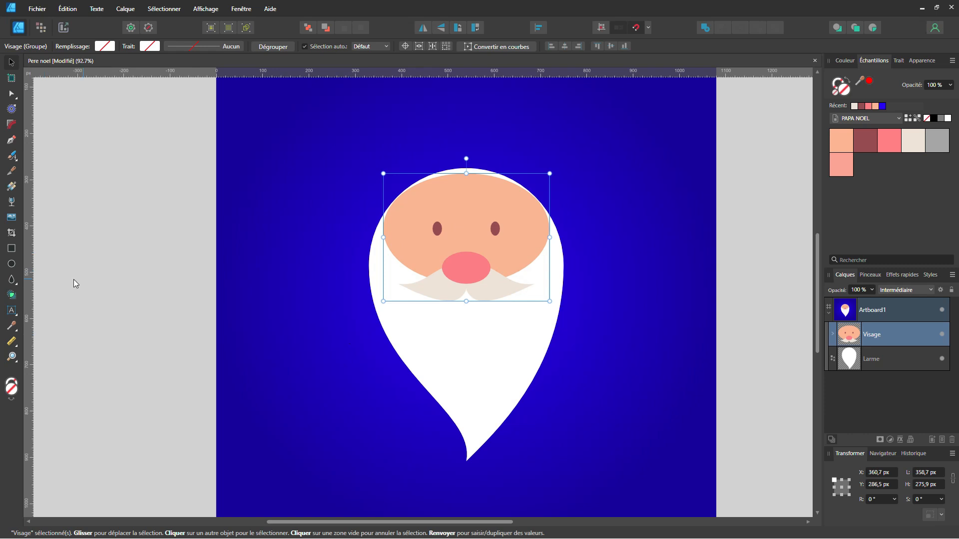
{"action": "left_click", "coordinate": [12, 282]}
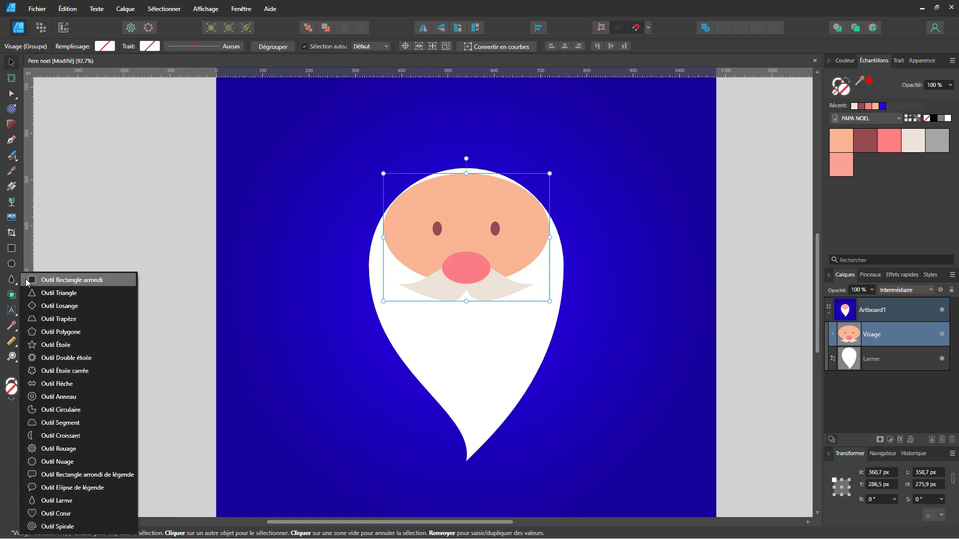
{"action": "left_click", "coordinate": [41, 282]}
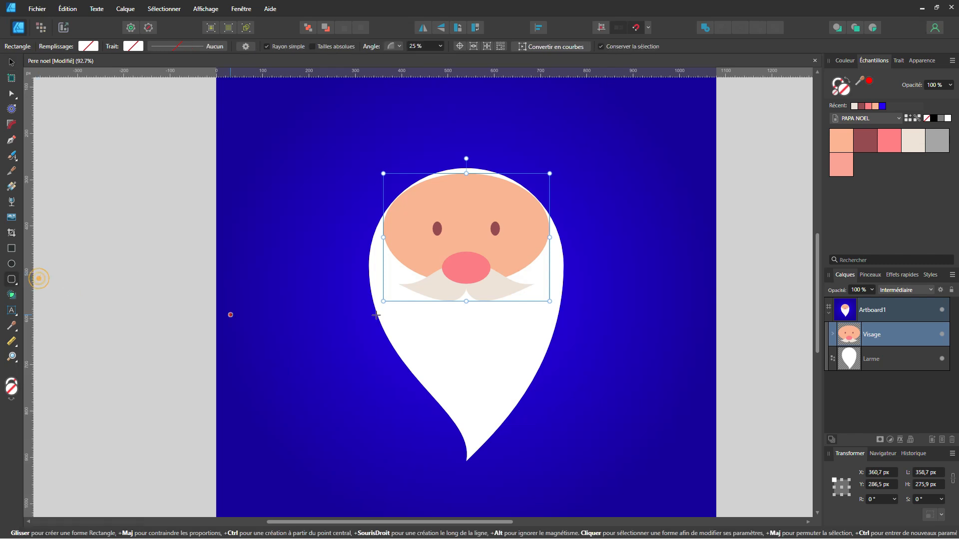
{"action": "left_click_drag", "start_coordinate": [383, 171], "coordinate": [555, 203]}
{"action": "left_click_drag", "start_coordinate": [547, 215], "coordinate": [528, 266]}
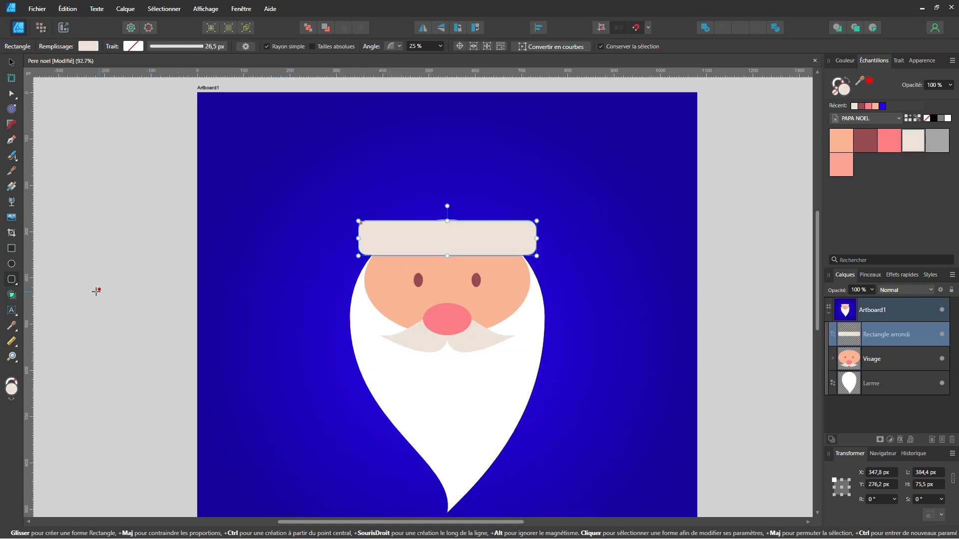
Draw a red triangle hat about 311 × 268 px above the band and send it behind the band
{"action": "left_click", "coordinate": [15, 283]}
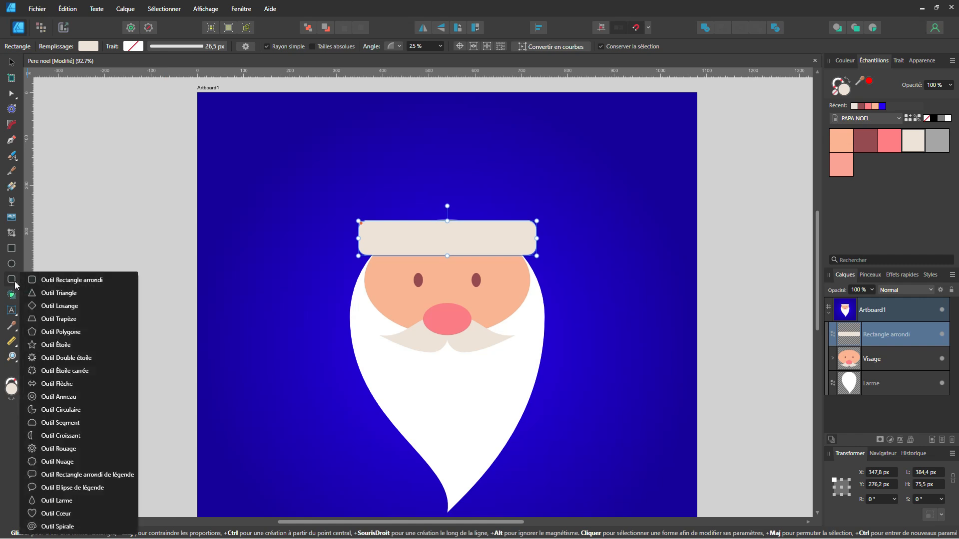
{"action": "left_click", "coordinate": [35, 297]}
{"action": "left_click_drag", "start_coordinate": [447, 238], "coordinate": [520, 300]}
{"action": "left_click", "coordinate": [869, 81]}
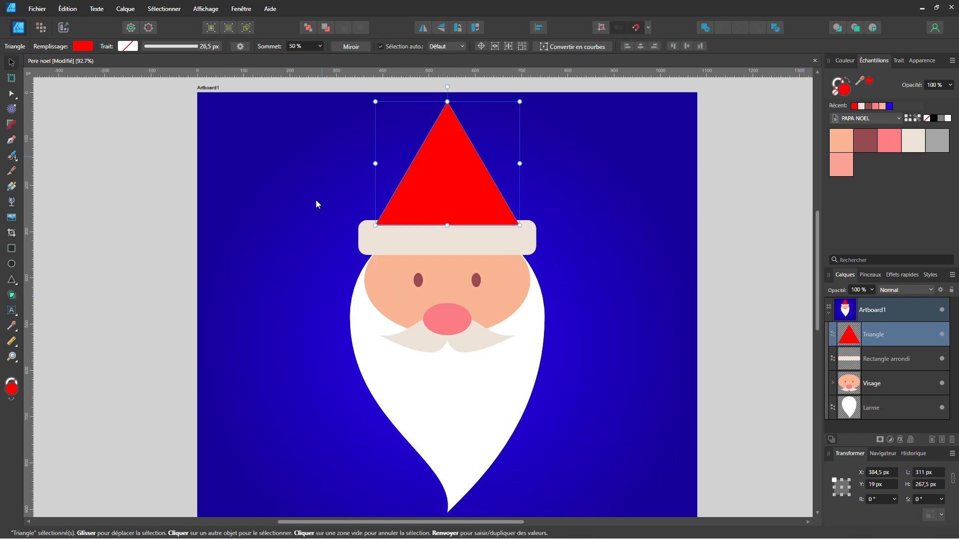
{"action": "left_click", "coordinate": [326, 28]}
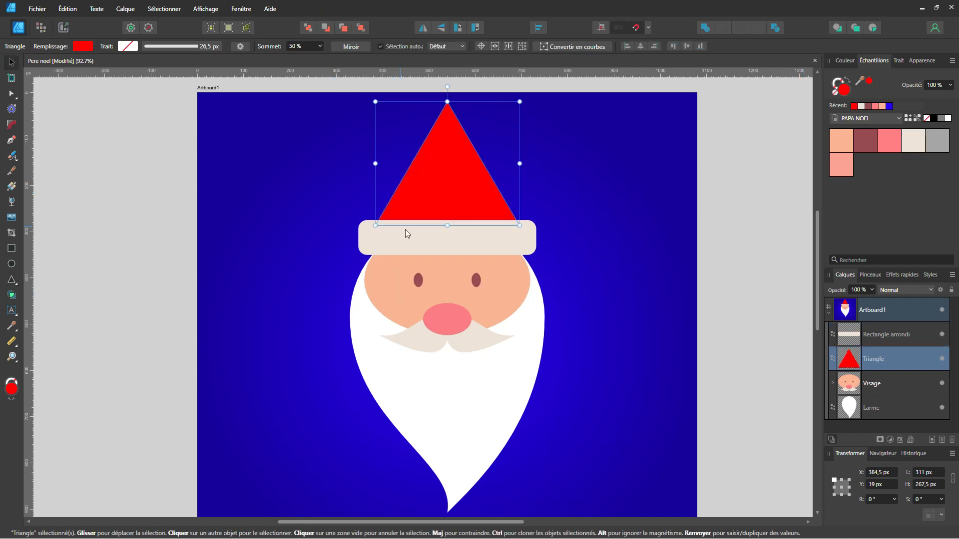
Fill the rounded-rectangle hat band with white
{"action": "left_click", "coordinate": [424, 242]}
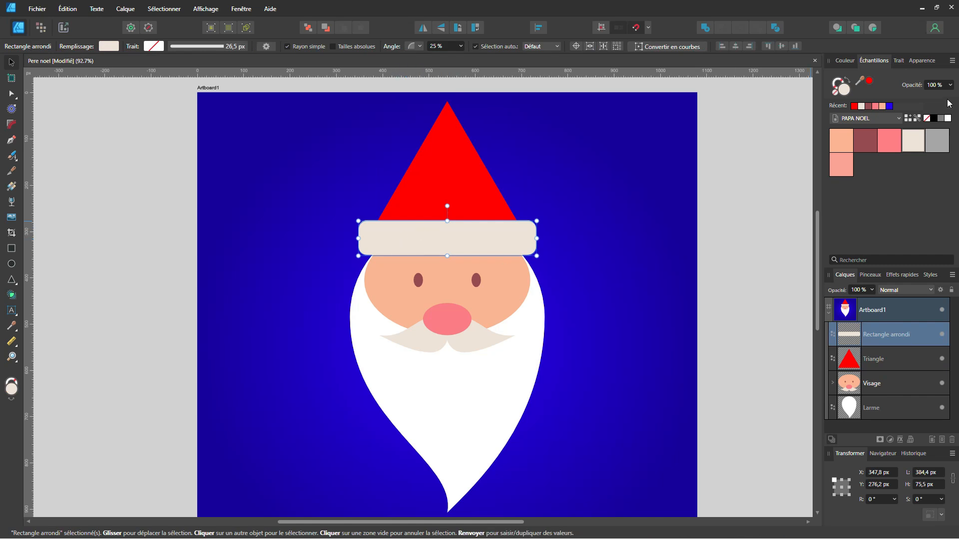
{"action": "left_click", "coordinate": [947, 116]}
{"action": "left_click", "coordinate": [947, 116]}
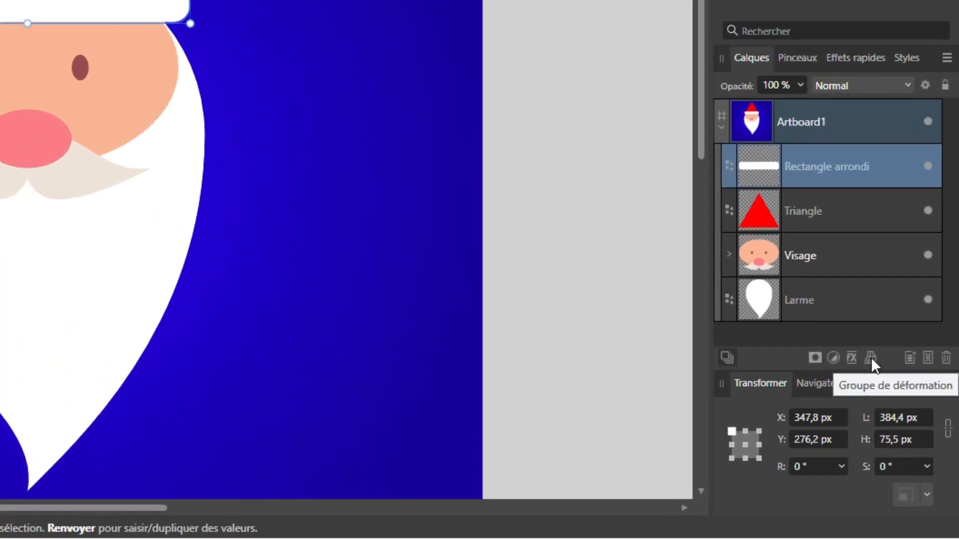
Apply an Arc - Horizontal warp group to the hat band and set its value to 20%
{"action": "left_click", "coordinate": [871, 358]}
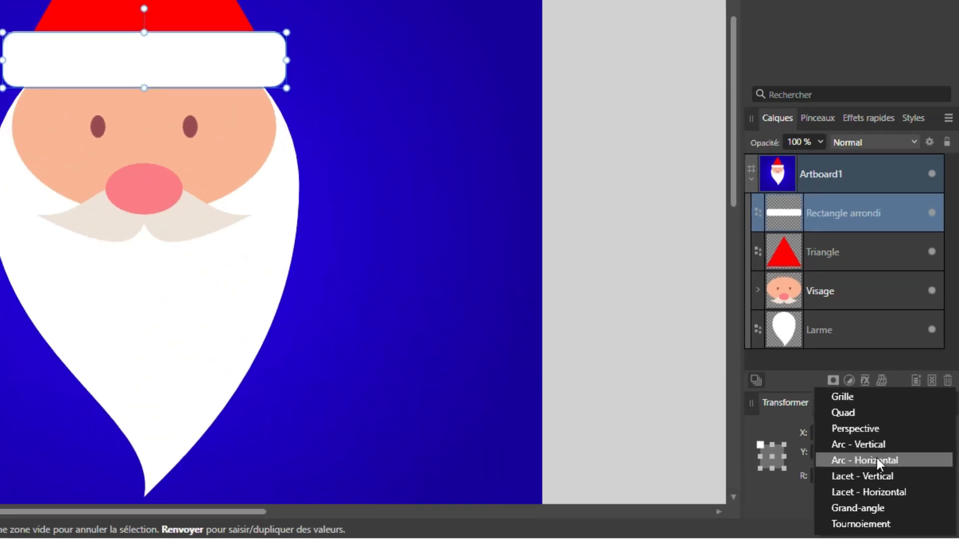
{"action": "left_click", "coordinate": [859, 449]}
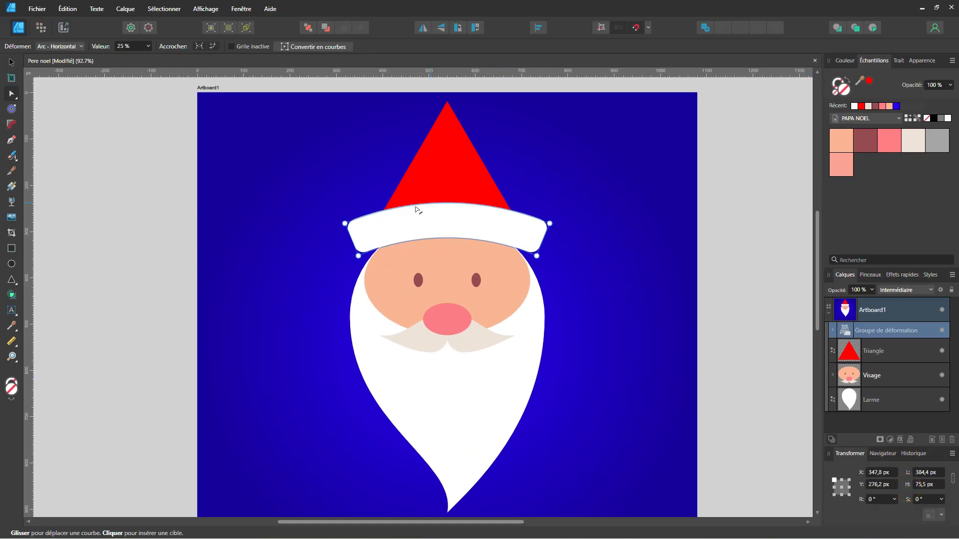
{"action": "left_click", "coordinate": [147, 46]}
{"action": "mouse_move", "coordinate": [148, 57]}
{"action": "left_mouse_down"}
{"action": "mouse_move", "coordinate": [166, 59]}
{"action": "mouse_move", "coordinate": [147, 62]}
{"action": "left_mouse_up"}
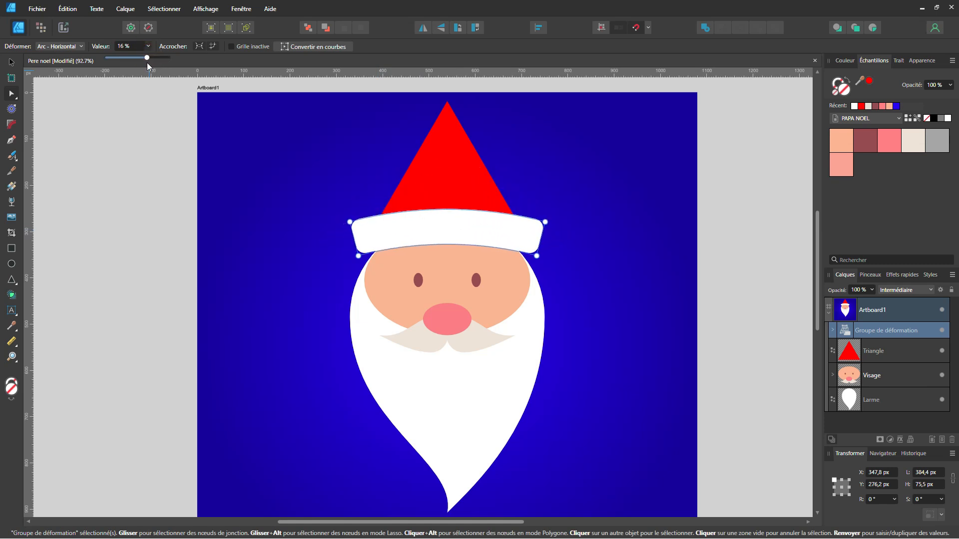
{"action": "left_click", "coordinate": [135, 46]}
{"action": "double_click", "coordinate": [133, 45]}
{"action": "type", "text": "20"}
{"action": "key", "text": "Return"}
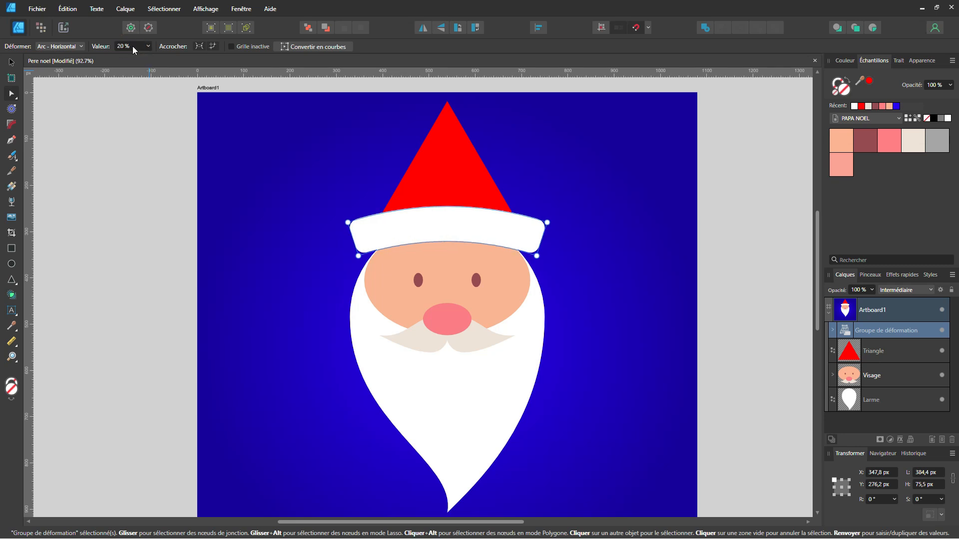
Convert the warped hat band to curves and move it down until its upper edge meets the triangle's base
{"action": "left_click", "coordinate": [10, 60]}
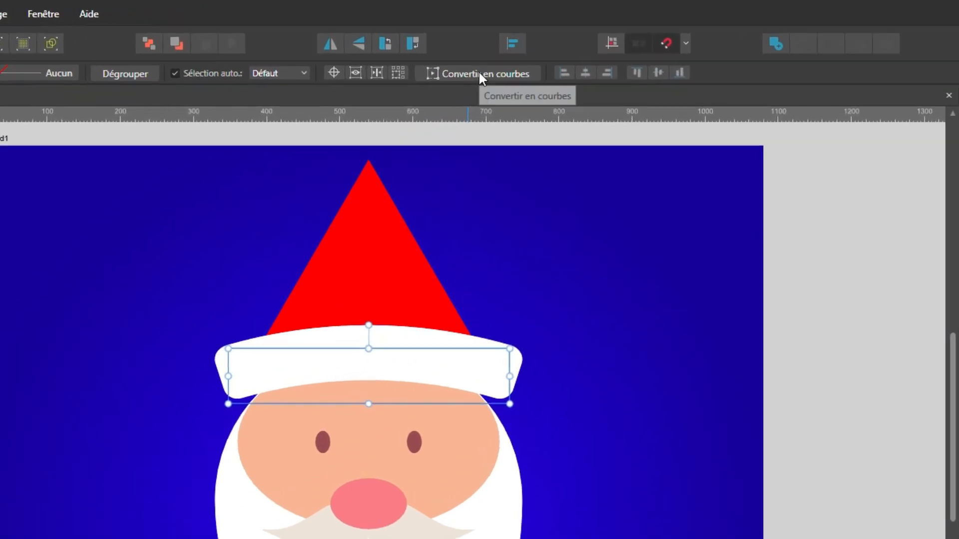
{"action": "left_click", "coordinate": [517, 45]}
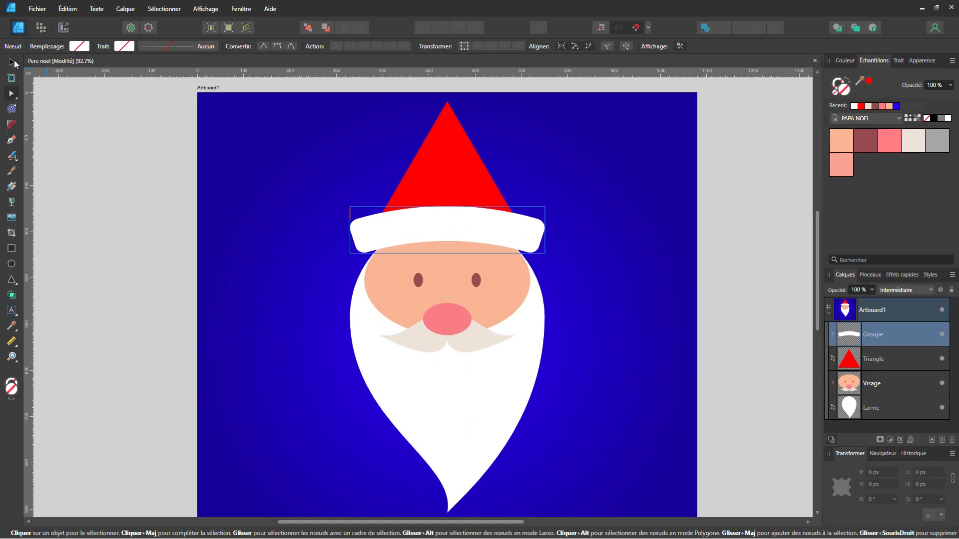
{"action": "left_click", "coordinate": [14, 62]}
{"action": "left_click_drag", "start_coordinate": [512, 231], "coordinate": [512, 250]}
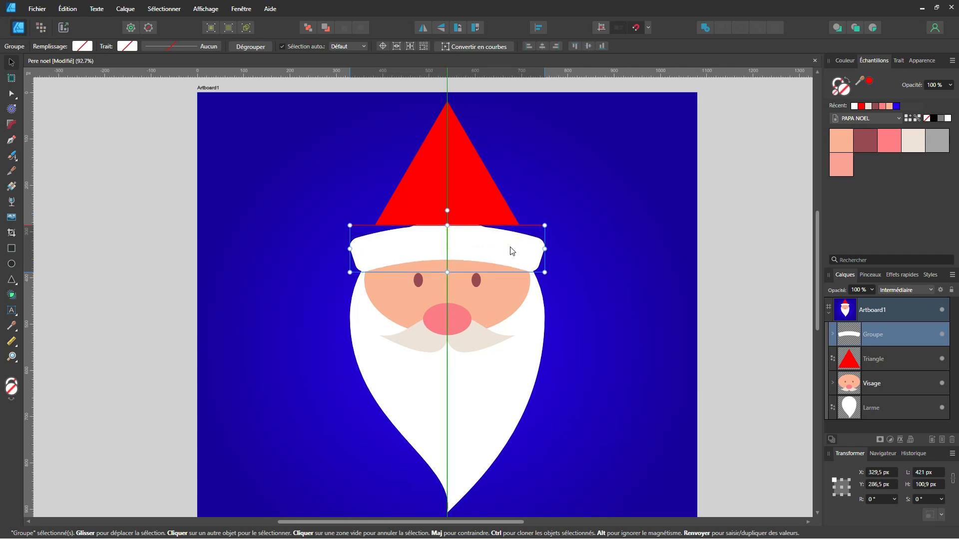
Convert the red hat triangle to curves
{"action": "left_click", "coordinate": [490, 209]}
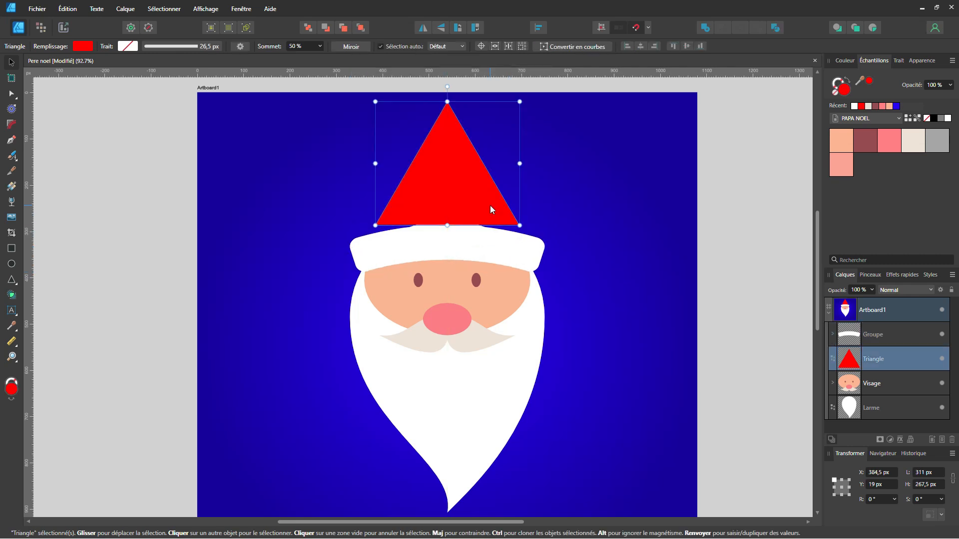
{"action": "left_click", "coordinate": [572, 47]}
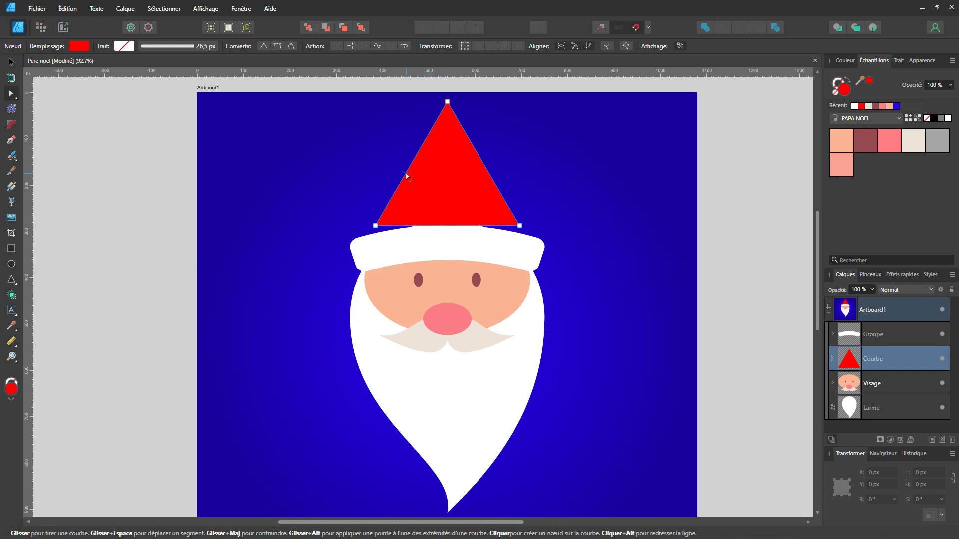
Move the hat triangle's two base nodes straight down behind the white band, to a Y position of about 337 px
{"action": "left_click", "coordinate": [375, 226]}
{"action": "left_click", "coordinate": [520, 226], "text": "shift"}
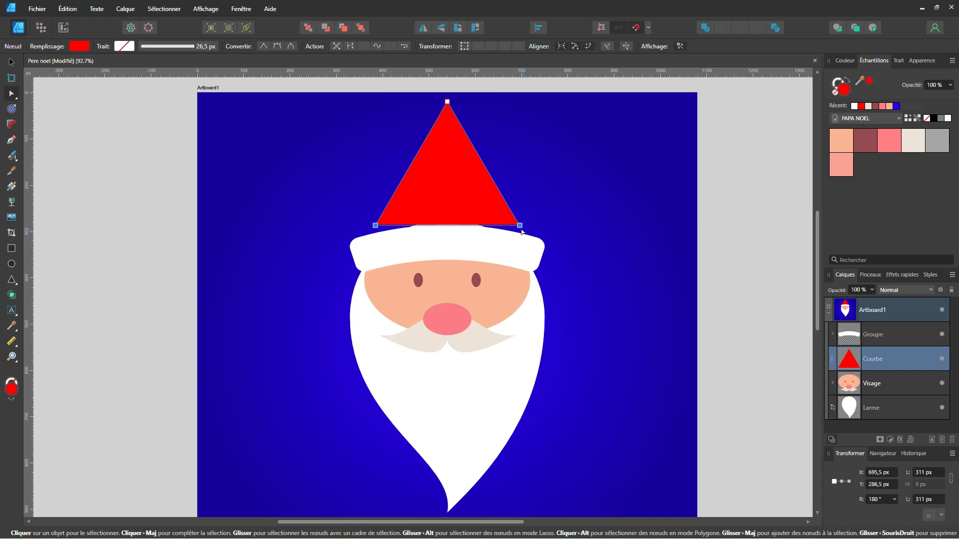
{"action": "left_click_drag", "start_coordinate": [521, 227], "coordinate": [519, 248]}
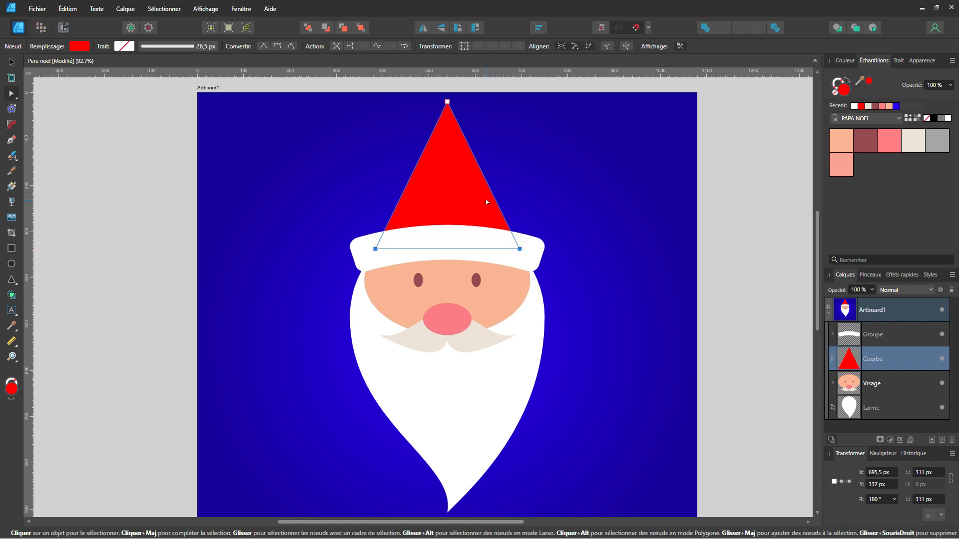
Move the hat's tip node to about X 831, Y 99 px and bend both slanted sides into curves for a drooping shape
{"action": "left_click", "coordinate": [447, 101]}
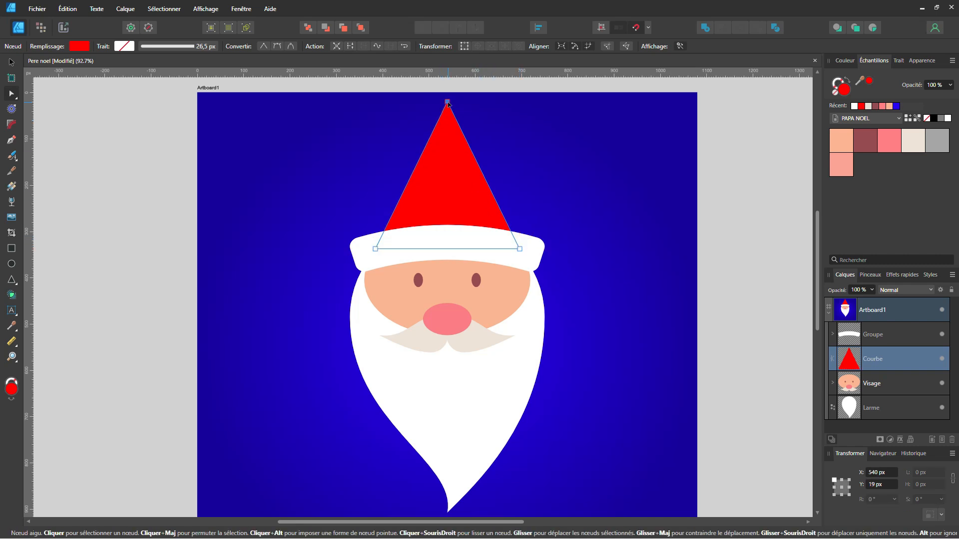
{"action": "left_click_drag", "start_coordinate": [449, 102], "coordinate": [582, 139]}
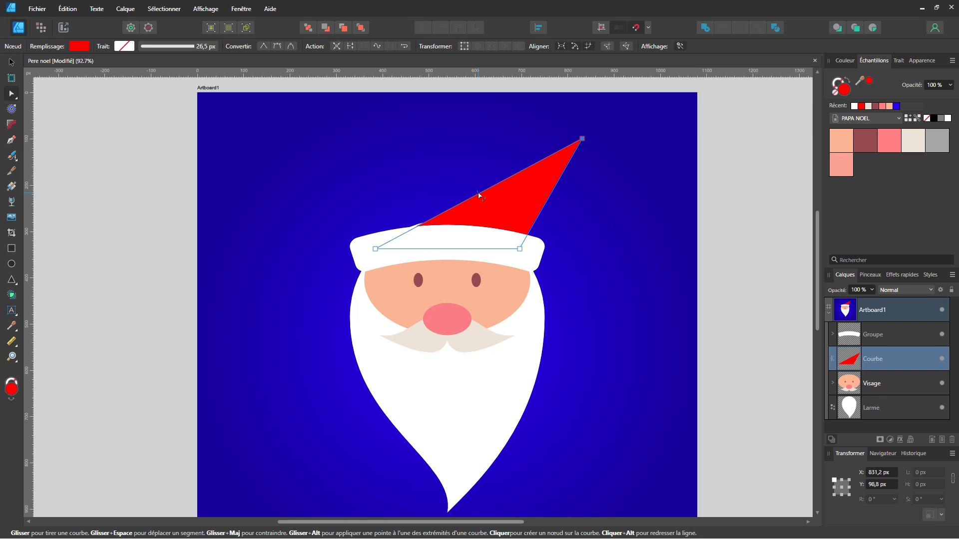
{"action": "left_click_drag", "start_coordinate": [479, 195], "coordinate": [431, 163]}
{"action": "left_click_drag", "start_coordinate": [545, 205], "coordinate": [525, 203]}
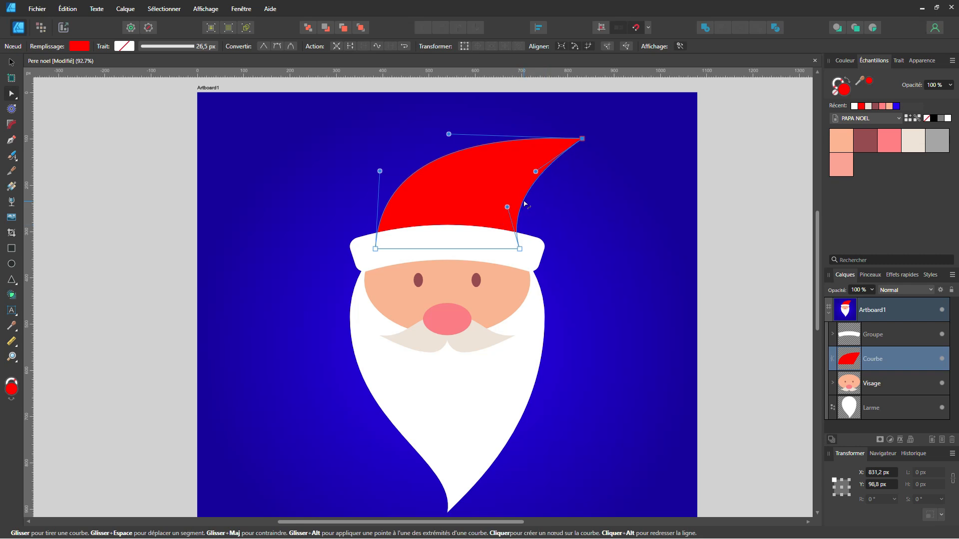
Widen the hat's base nodes outward behind the band, lower the tip to about X 843, Y 154 px, and reshape its curve handles
{"action": "left_click_drag", "start_coordinate": [376, 248], "coordinate": [364, 249]}
{"action": "left_click_drag", "start_coordinate": [519, 248], "coordinate": [530, 248]}
{"action": "left_click_drag", "start_coordinate": [535, 172], "coordinate": [509, 165]}
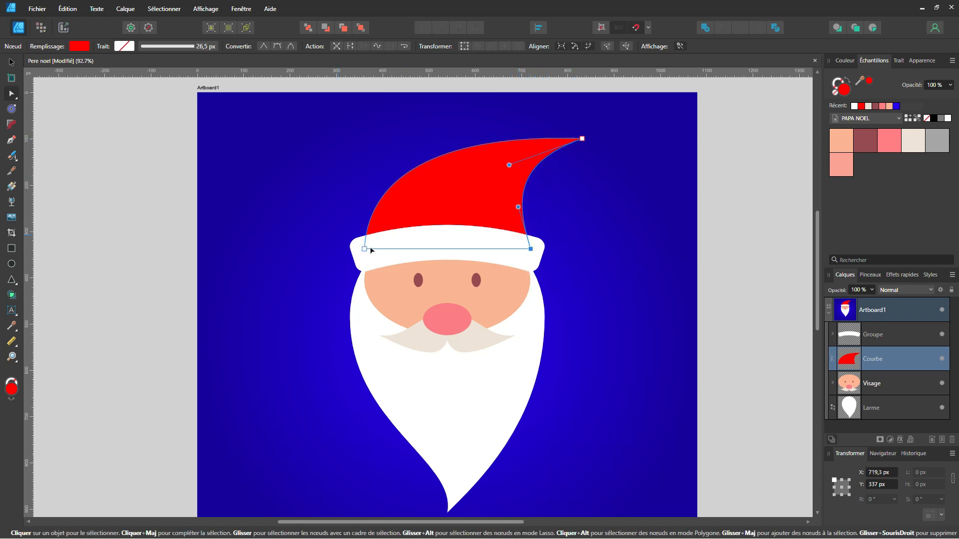
{"action": "left_click_drag", "start_coordinate": [583, 138], "coordinate": [588, 165]}
{"action": "left_click_drag", "start_coordinate": [455, 160], "coordinate": [485, 107]}
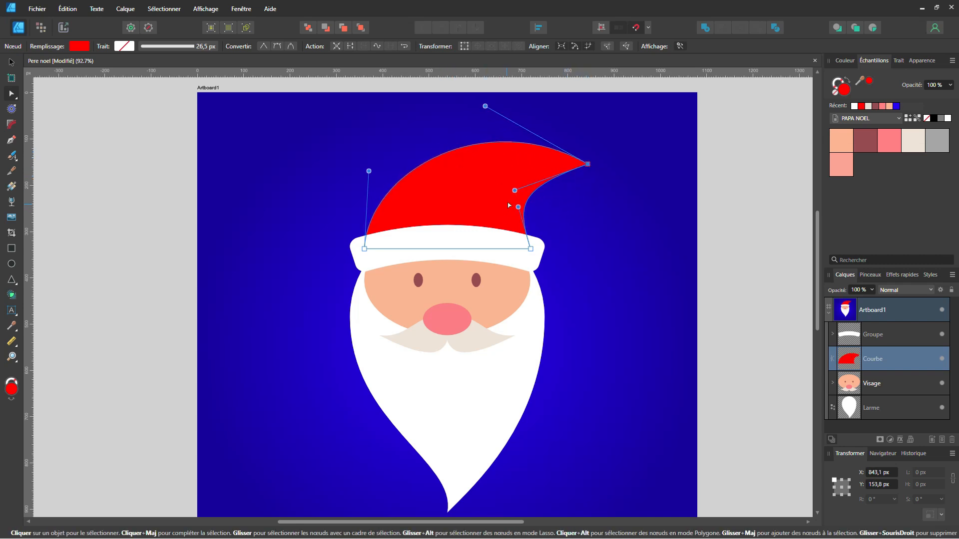
{"action": "left_click_drag", "start_coordinate": [515, 190], "coordinate": [539, 181]}
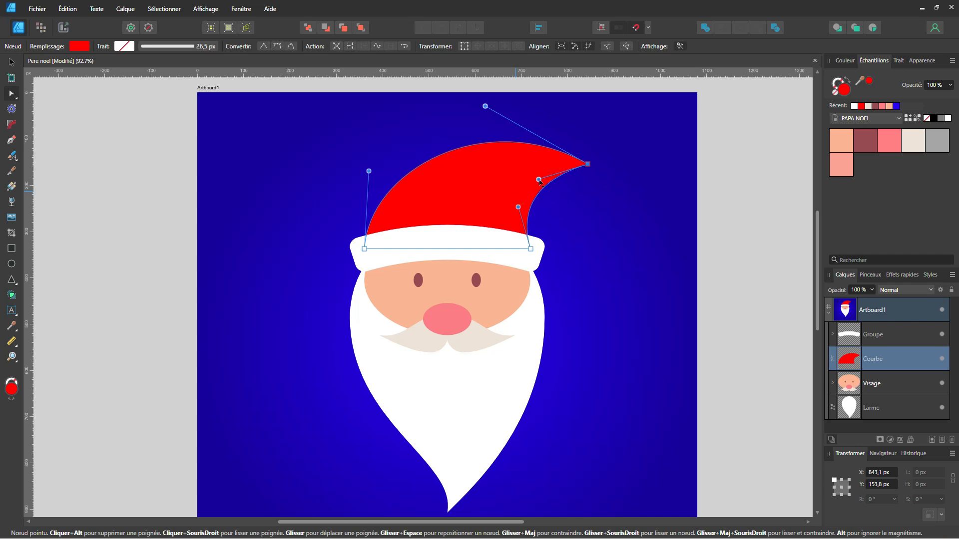
Draw a white circle about 78 px wide as a pompom centred on the hat's tip
{"action": "left_click", "coordinate": [12, 264]}
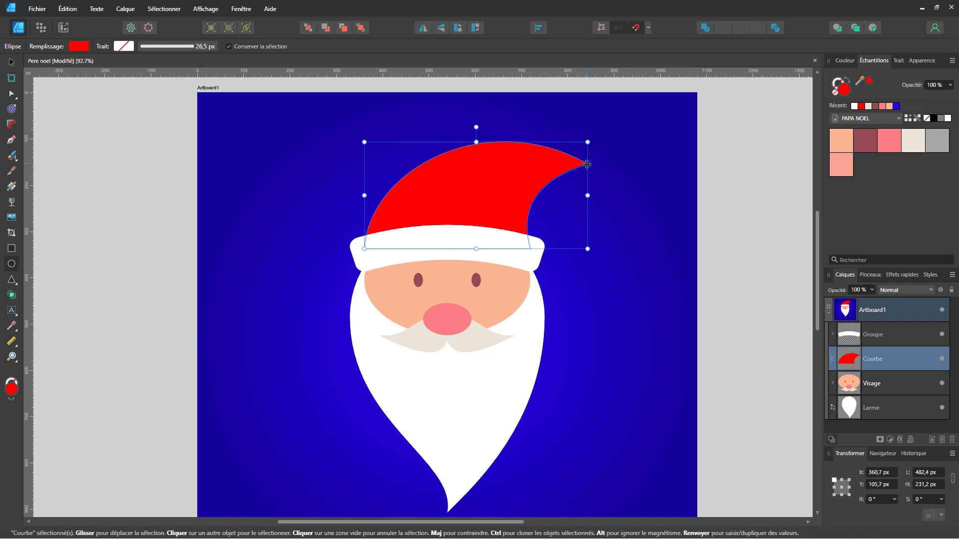
{"action": "left_click_drag", "start_coordinate": [587, 164], "coordinate": [605, 182]}
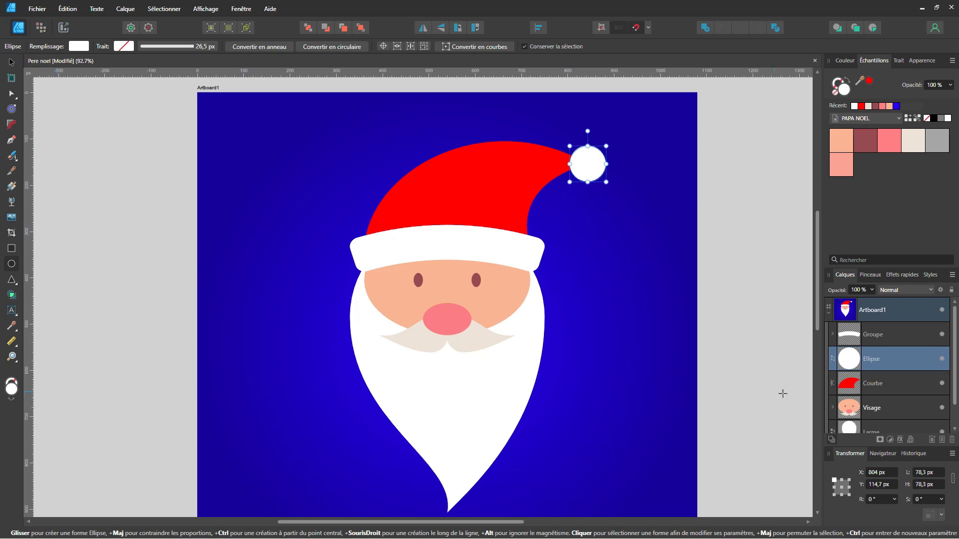
Group the hat band, pompom and red hat shape, and name the group Bonnet
{"action": "left_click", "coordinate": [881, 339], "text": "shift"}
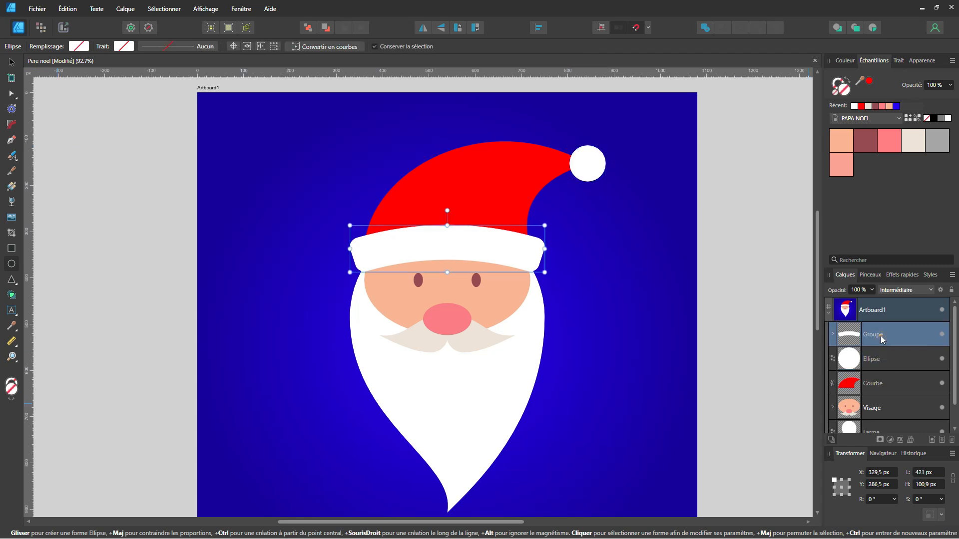
{"action": "left_click", "coordinate": [877, 385], "text": "shift"}
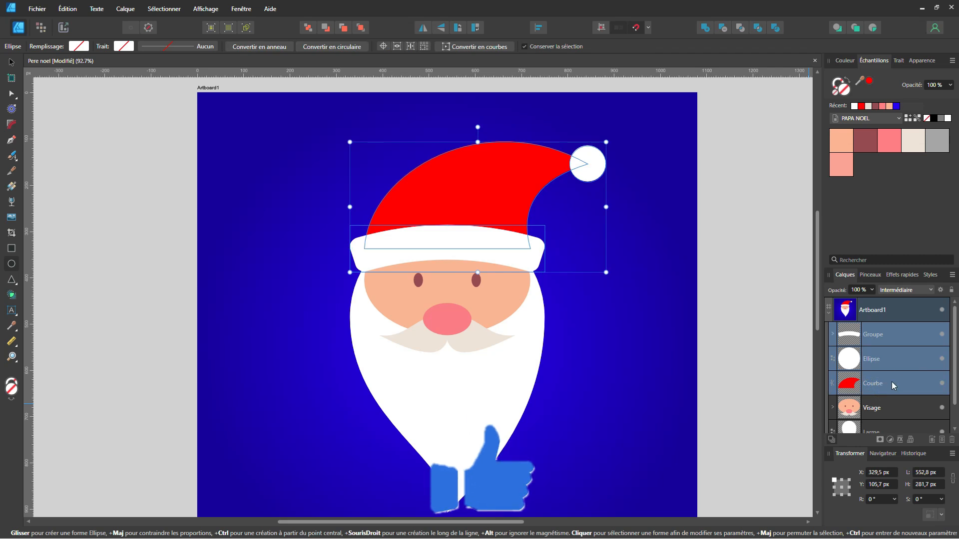
{"action": "key", "text": "ctrl+g"}
{"action": "double_click", "coordinate": [880, 338]}
{"action": "type", "text": "Bonnet"}
{"action": "key", "text": "Return"}
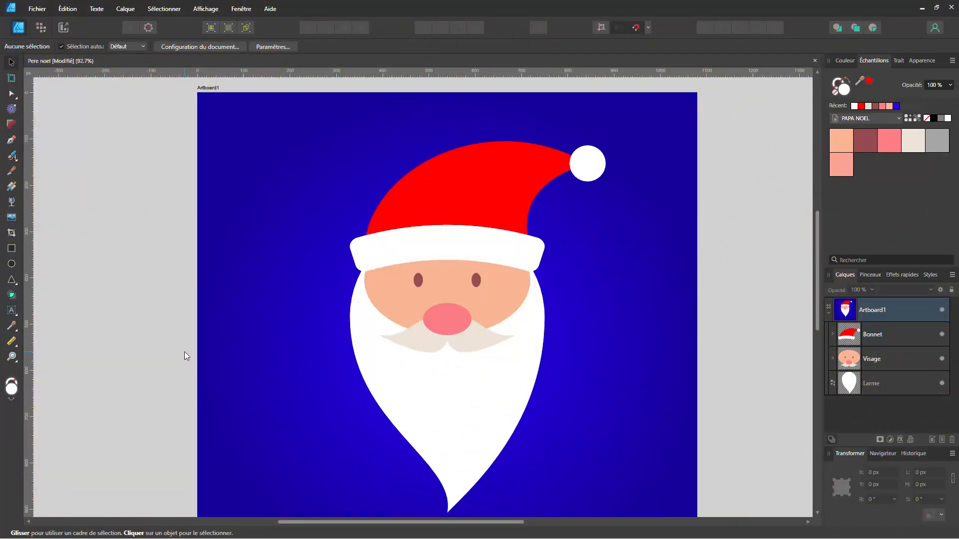
Merge the two moustache teardrops inside the Visage group into one shape with the Addition operation
{"action": "scroll", "coordinate": [425, 343], "scroll_direction": "down", "scroll_amount": 2}
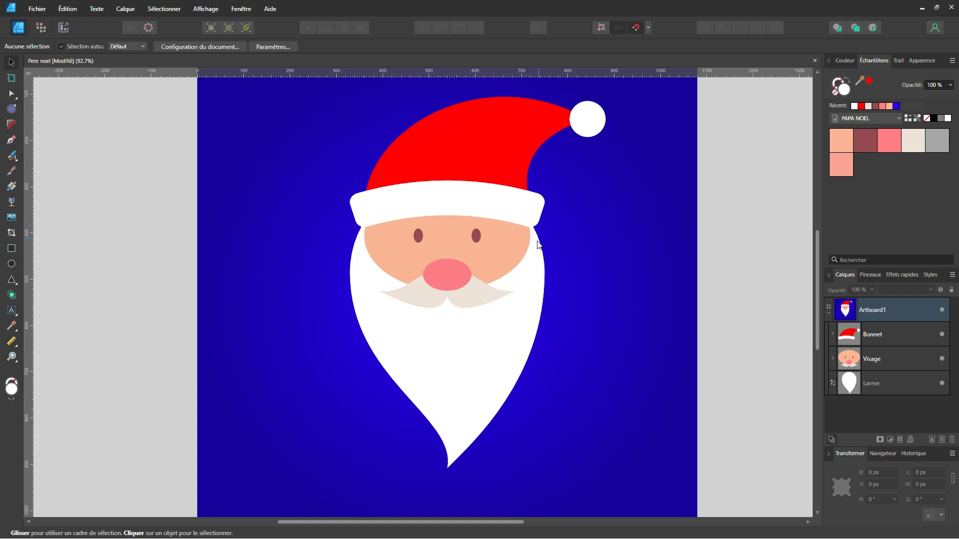
{"action": "left_click", "coordinate": [871, 360]}
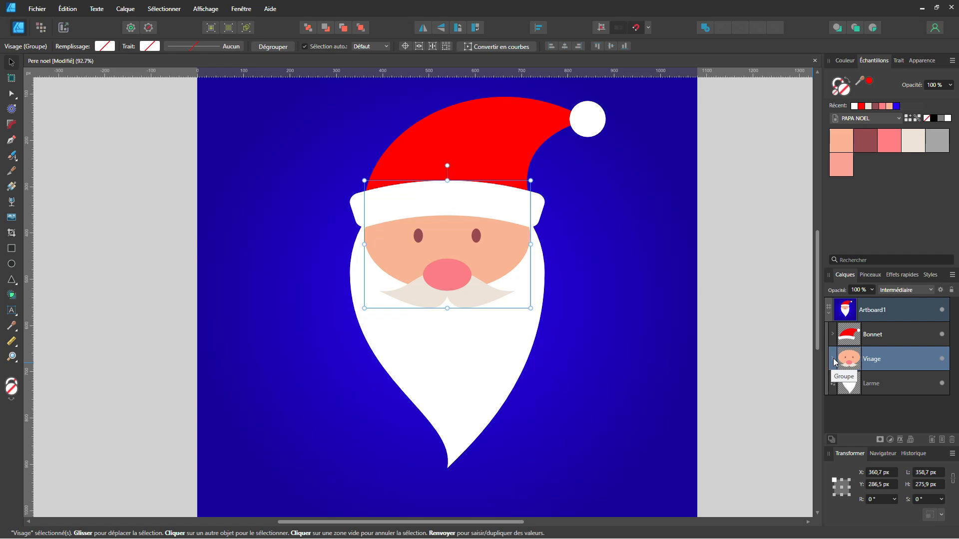
{"action": "left_click", "coordinate": [833, 358]}
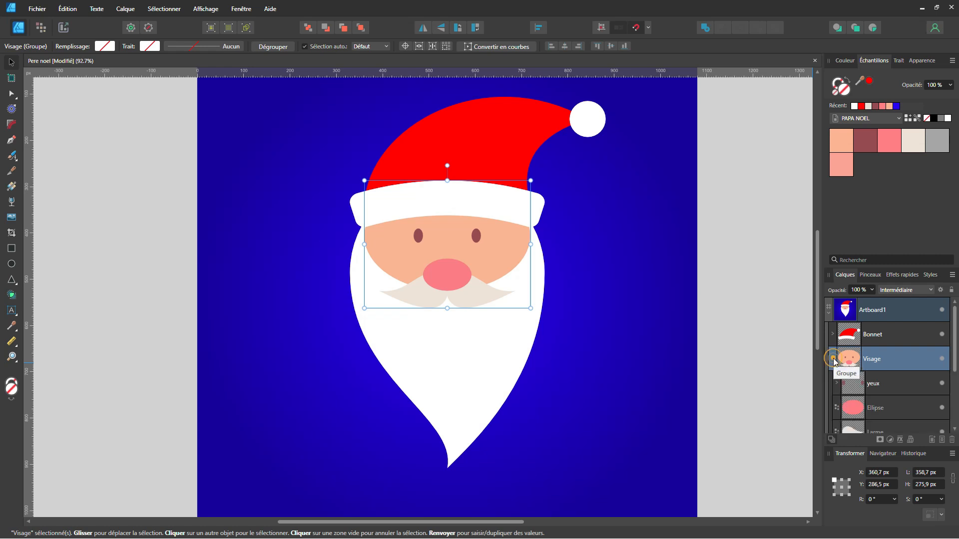
{"action": "scroll", "coordinate": [851, 369], "scroll_direction": "down", "scroll_amount": 2}
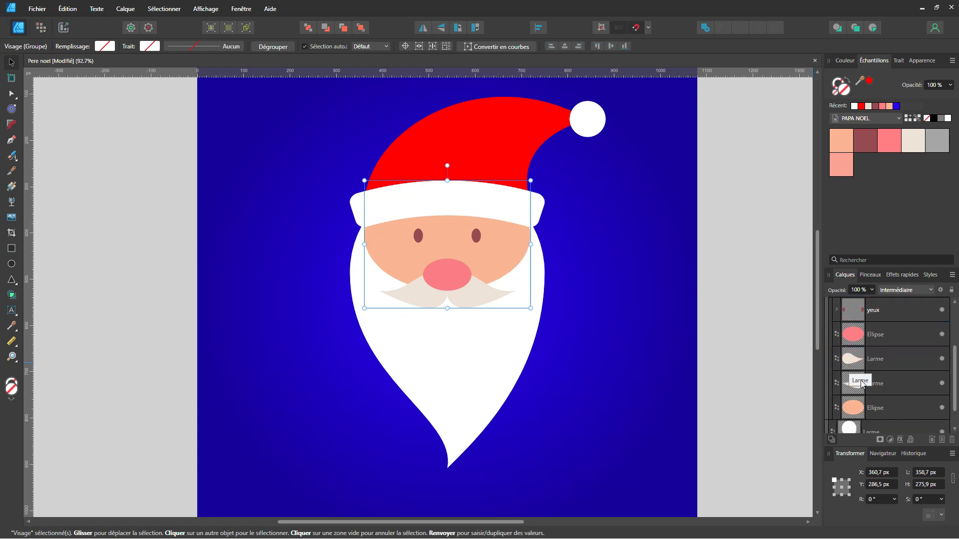
{"action": "scroll", "coordinate": [850, 368], "scroll_direction": "down", "scroll_amount": 1}
{"action": "left_click", "coordinate": [877, 359]}
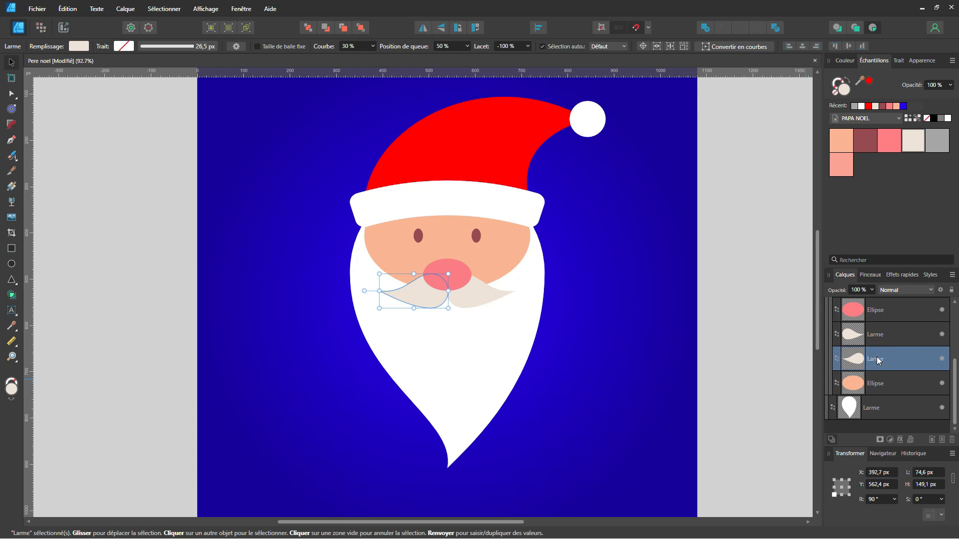
{"action": "left_click", "coordinate": [889, 337], "text": "shift"}
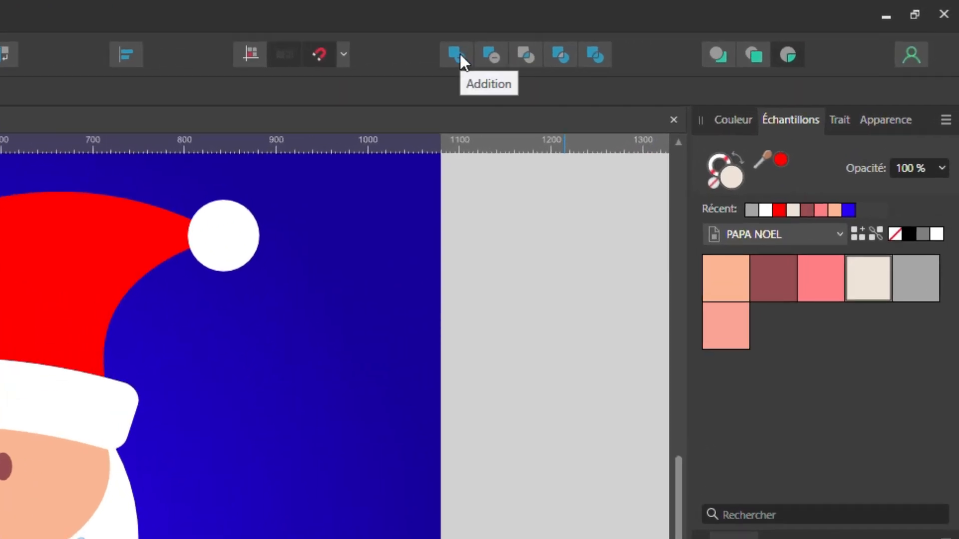
{"action": "left_click", "coordinate": [459, 53]}
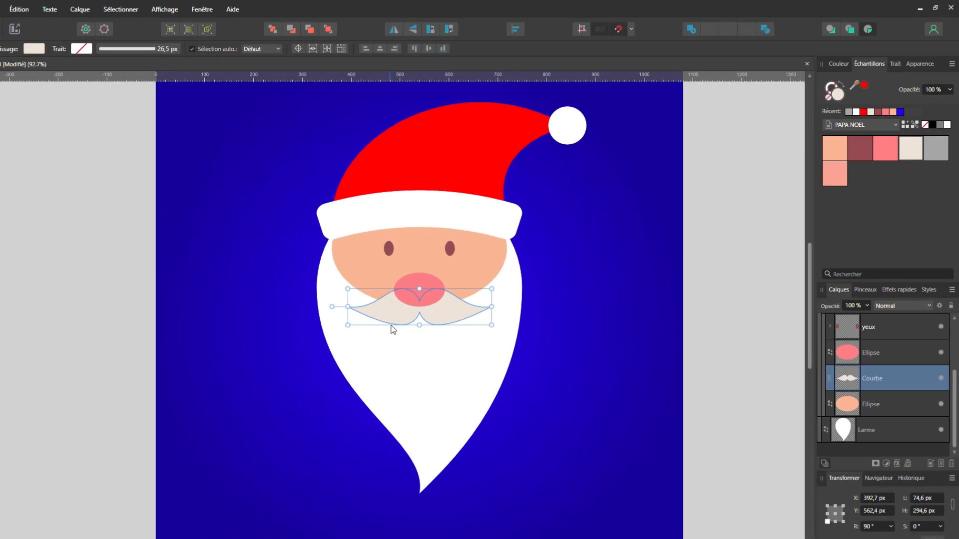
Add an outer shadow (Ombre externe) layer effect to the merged moustache
{"action": "scroll", "coordinate": [233, 424], "scroll_direction": "up", "scroll_amount": 5}
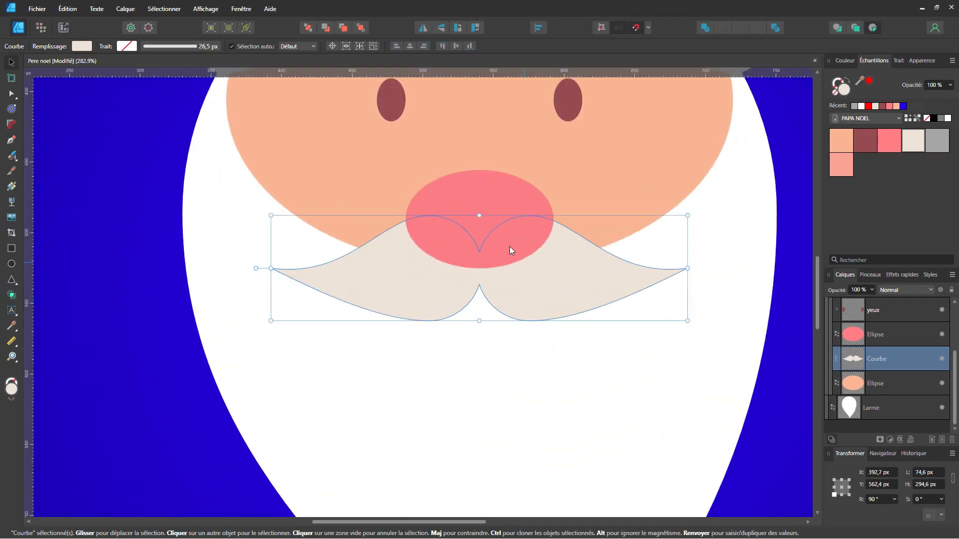
{"action": "scroll", "coordinate": [543, 289], "scroll_direction": "down", "scroll_amount": 5}
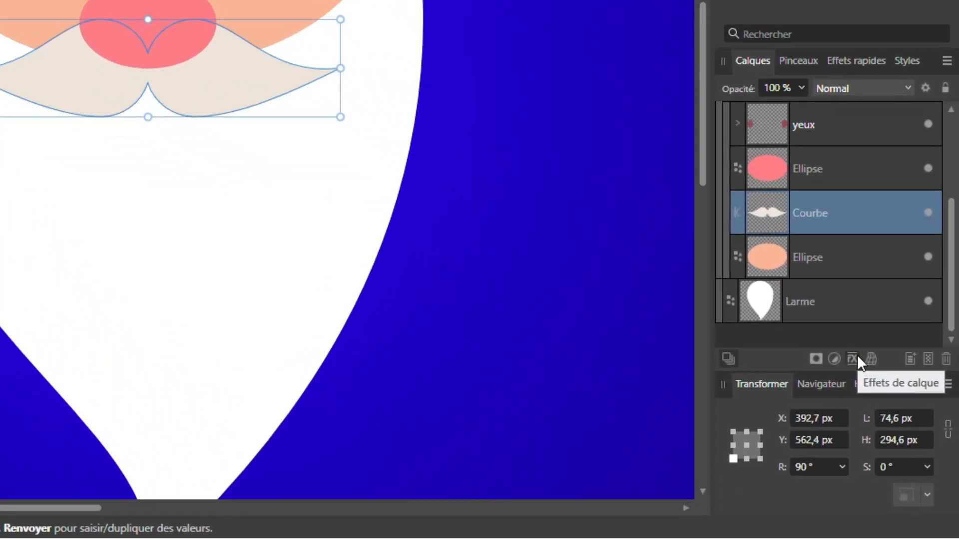
{"action": "left_click", "coordinate": [900, 440]}
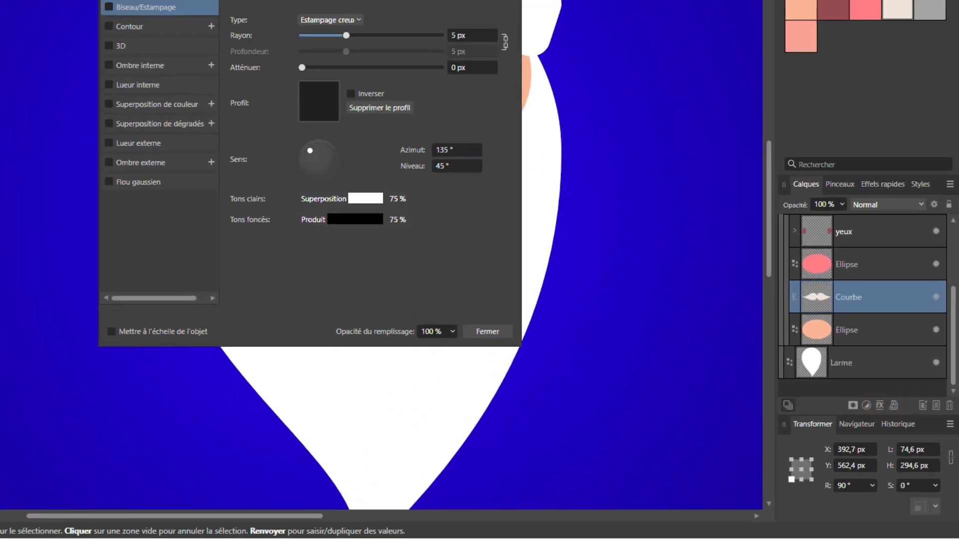
{"action": "left_click_drag", "start_coordinate": [464, 128], "coordinate": [192, 96]}
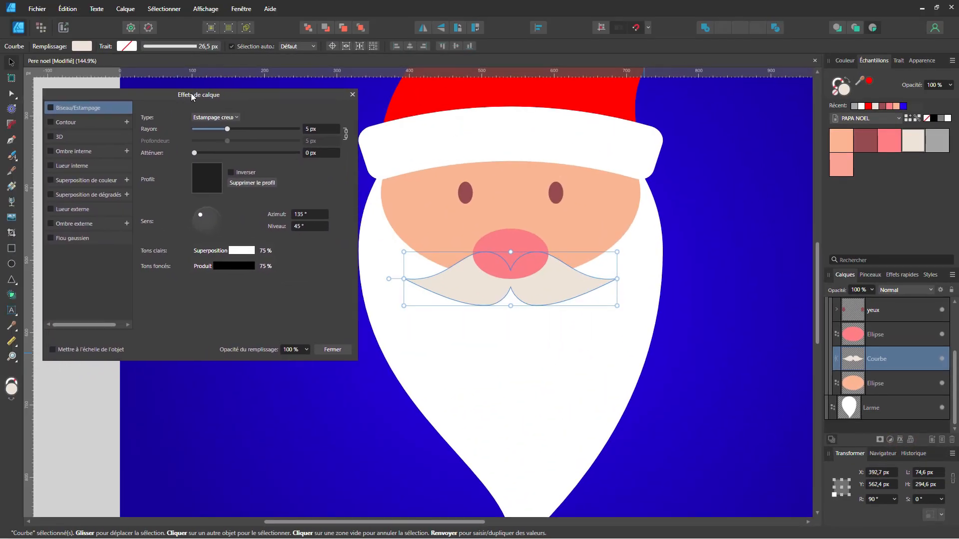
{"action": "left_click", "coordinate": [101, 223]}
{"action": "left_click", "coordinate": [69, 224]}
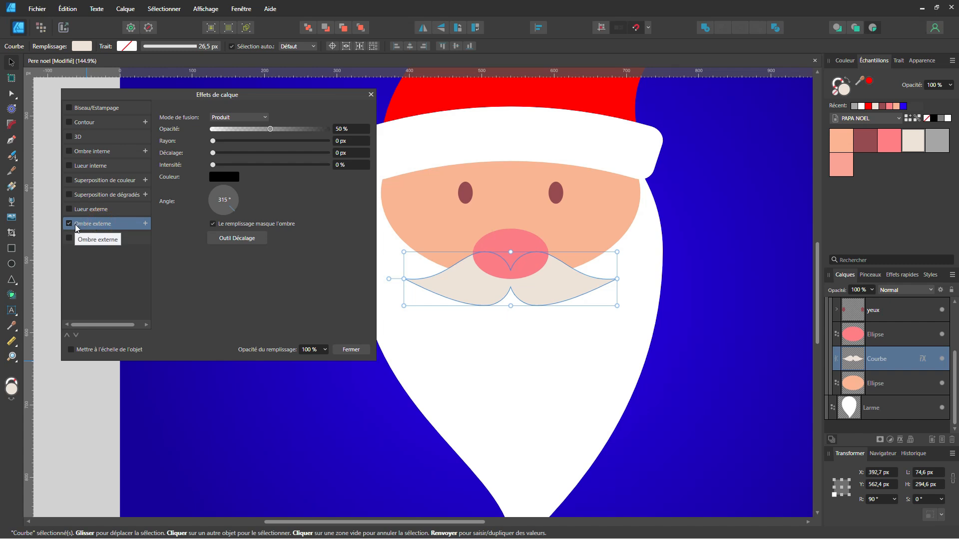
Set the moustache shadow to a 270° angle, 5.9 px offset and about 32% opacity, and make it scale with the object
{"action": "left_click", "coordinate": [223, 215]}
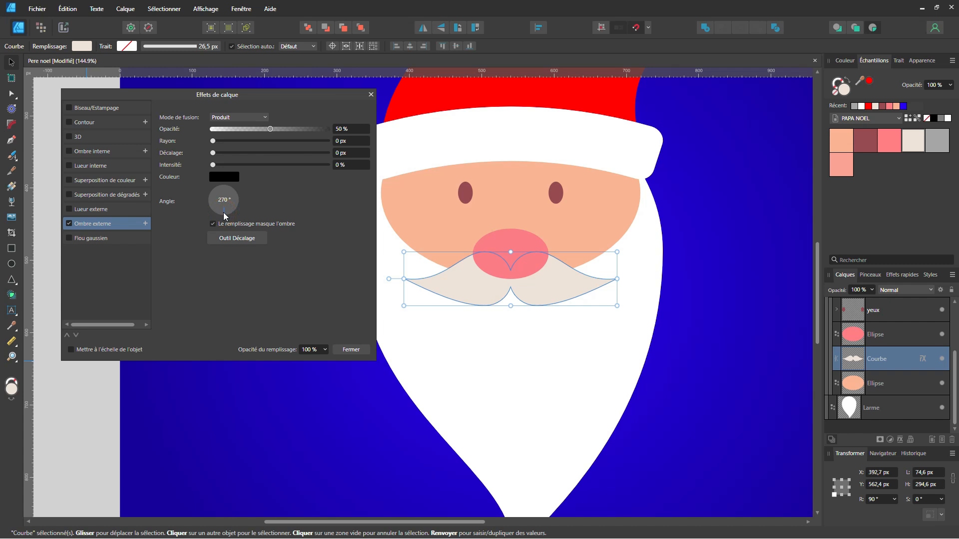
{"action": "left_click_drag", "start_coordinate": [213, 153], "coordinate": [250, 131]}
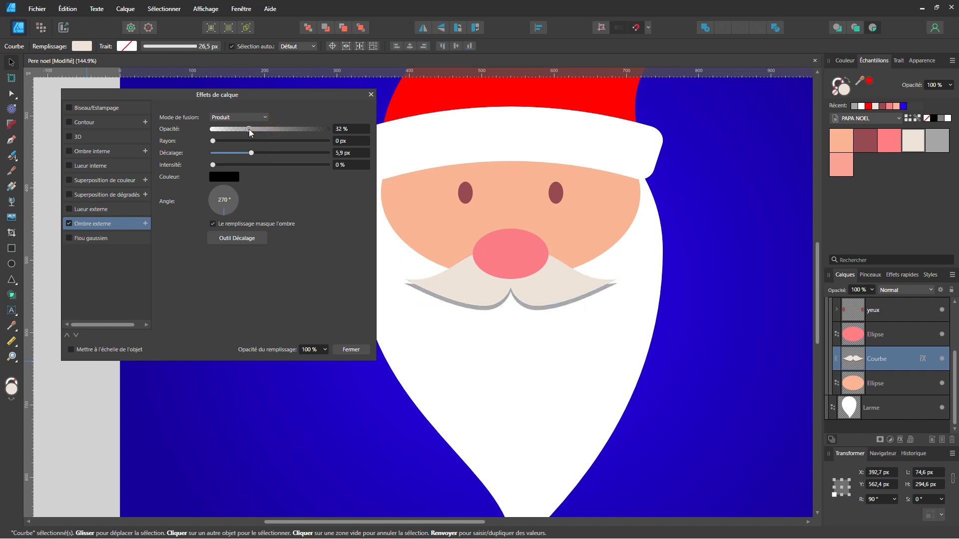
{"action": "left_click", "coordinate": [106, 350]}
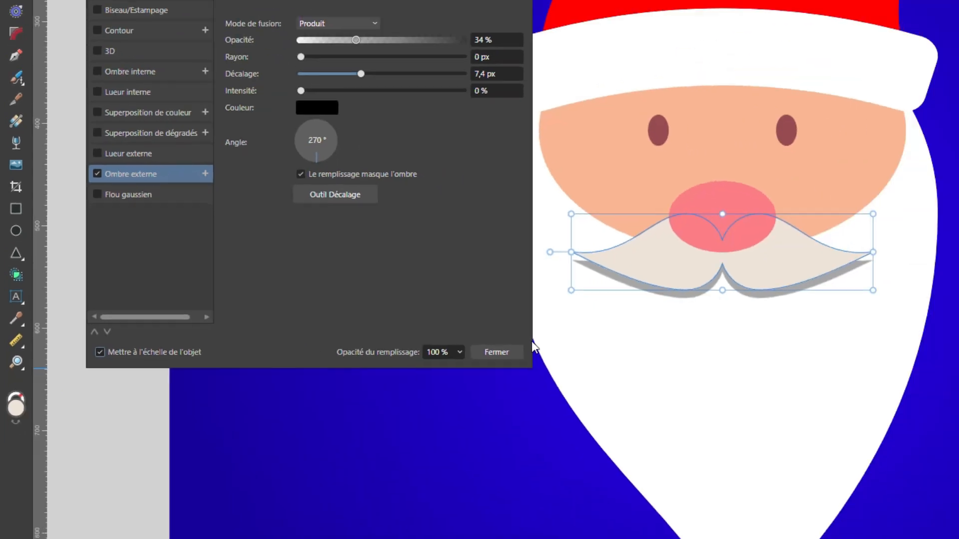
{"action": "left_click", "coordinate": [641, 355]}
Duplicate the nose ellipse, shrink the copy around its centre to about 48.5 × 32.3 px, and fill it white
{"action": "scroll", "coordinate": [574, 292], "scroll_direction": "down", "scroll_amount": 2}
{"action": "left_click_drag", "start_coordinate": [571, 291], "coordinate": [469, 346]}
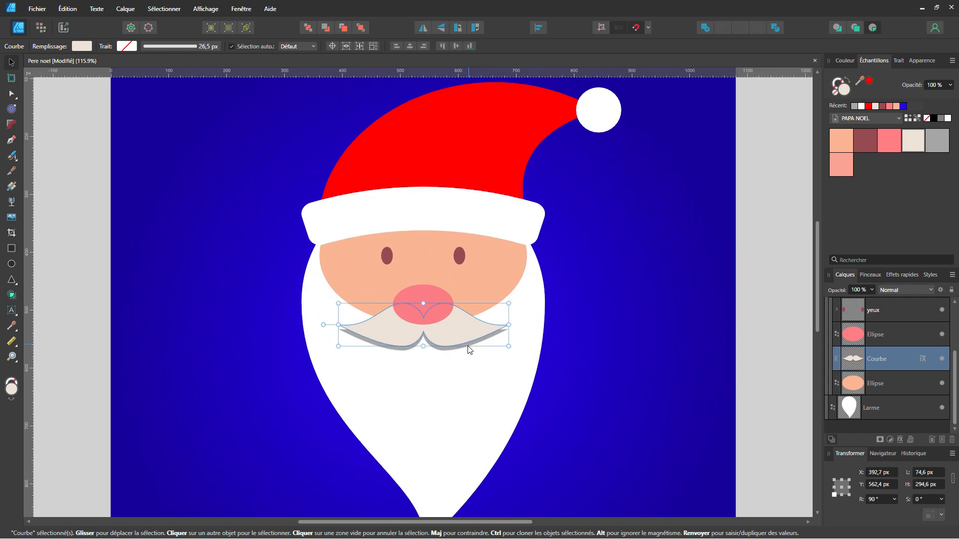
{"action": "left_click", "coordinate": [419, 292]}
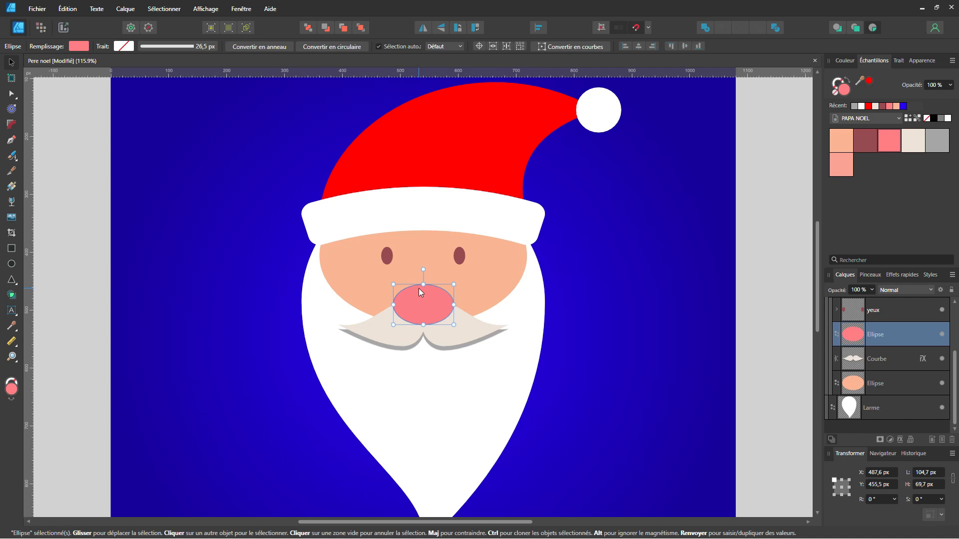
{"action": "key", "text": "ctrl+j"}
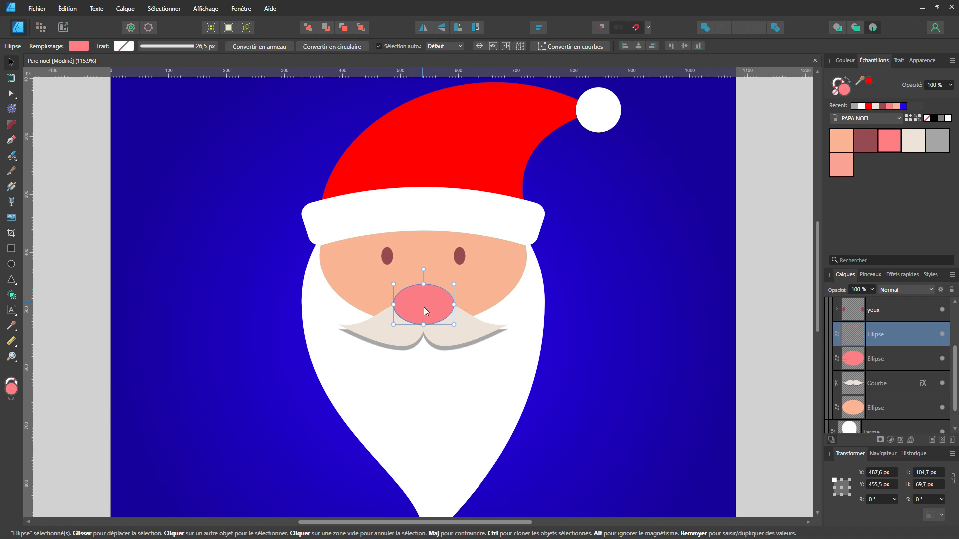
{"action": "left_click_drag", "start_coordinate": [453, 325], "coordinate": [437, 313]}
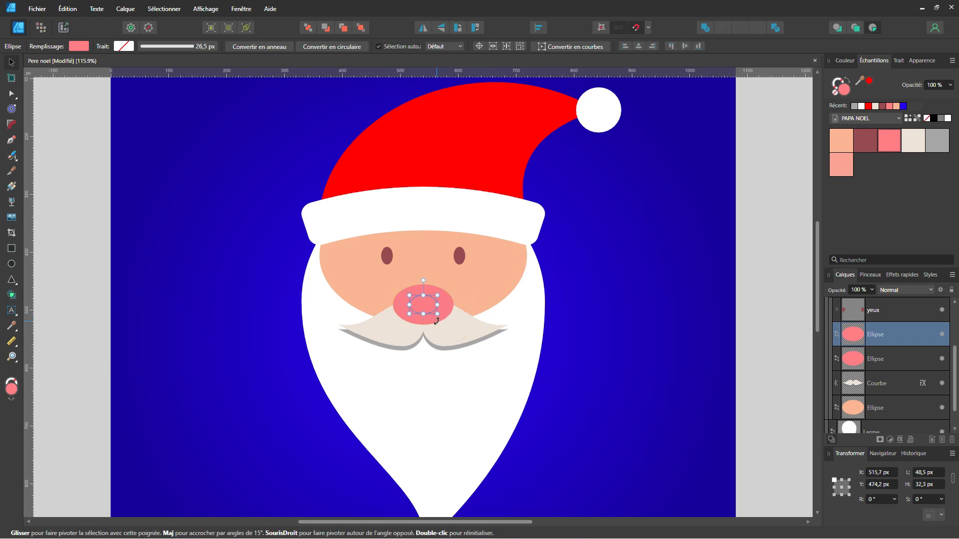
{"action": "left_click", "coordinate": [947, 118]}
Place the white highlight at the top of the nose and resize it to about 41 × 27 px
{"action": "scroll", "coordinate": [414, 313], "scroll_direction": "up", "scroll_amount": 5}
{"action": "left_click_drag", "start_coordinate": [435, 310], "coordinate": [449, 278]}
{"action": "left_click_drag", "start_coordinate": [473, 294], "coordinate": [444, 267]}
{"action": "scroll", "coordinate": [450, 310], "scroll_direction": "down", "scroll_amount": 5}
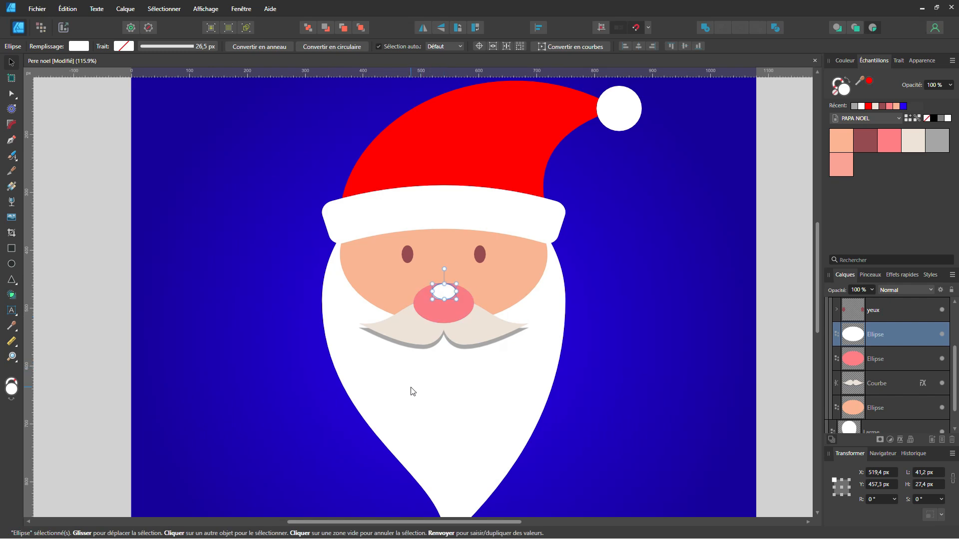
Draw a circle about 44 px wide on one cheek inside the Visage group, fill it salmon pink, and duplicate it onto the other cheek
{"action": "left_click", "coordinate": [414, 286]}
{"action": "left_click", "coordinate": [11, 264]}
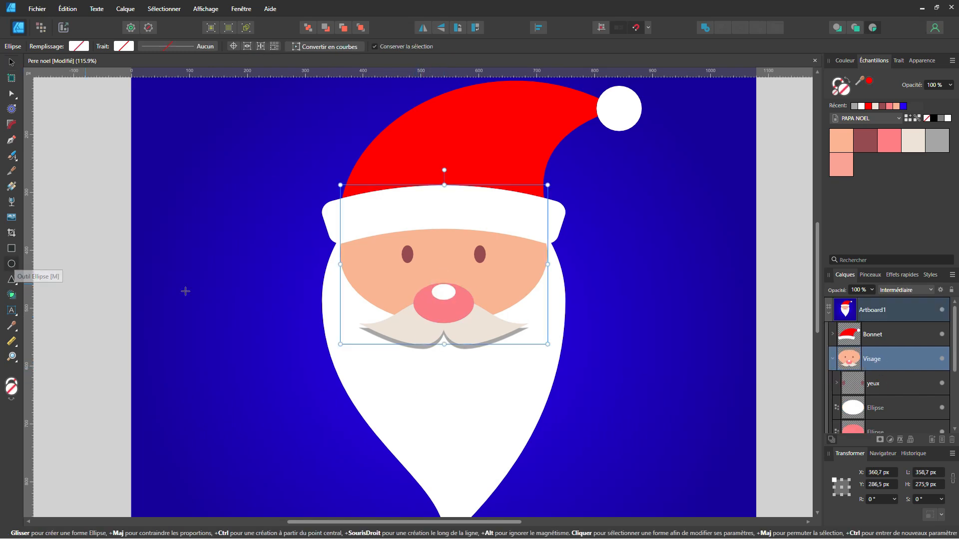
{"action": "mouse_move", "coordinate": [368, 269]}
{"action": "left_mouse_down"}
{"action": "mouse_move", "coordinate": [392, 294]}
{"action": "mouse_move", "coordinate": [509, 296]}
{"action": "left_mouse_up"}
{"action": "left_click", "coordinate": [841, 165]}
{"action": "key", "text": "v"}
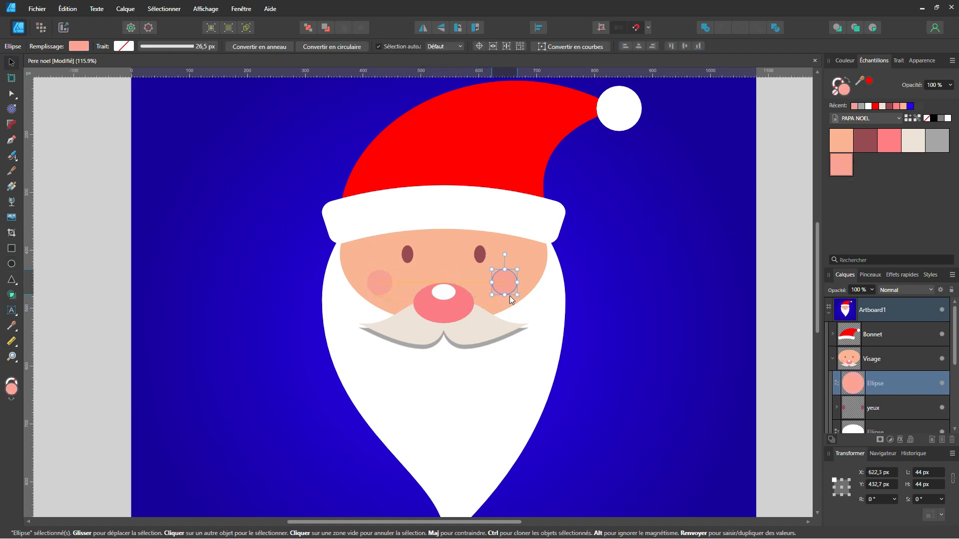
{"action": "scroll", "coordinate": [428, 350], "scroll_direction": "down", "scroll_amount": 2}
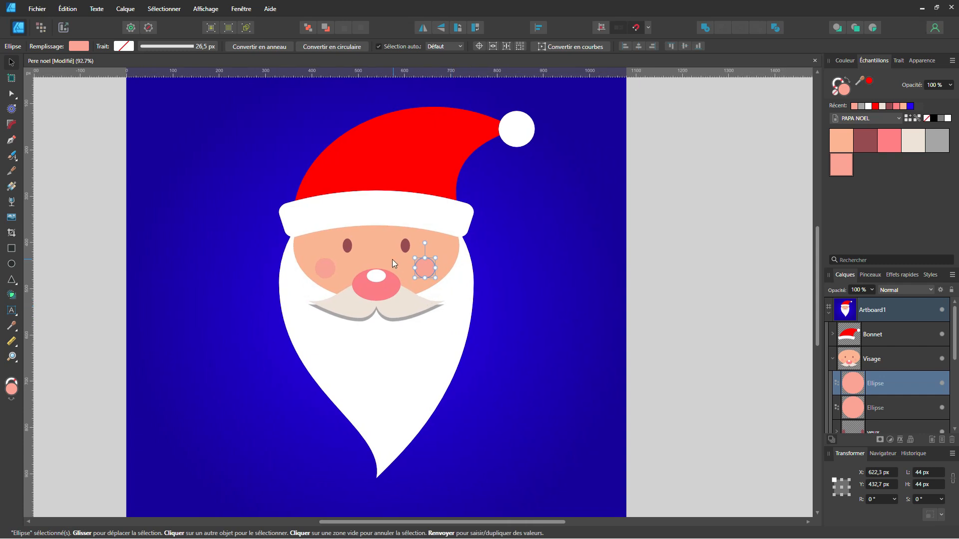
Stretch the yeux group downward to a height of about 42.2 px, keeping its width
{"action": "scroll", "coordinate": [392, 260], "scroll_direction": "up", "scroll_amount": 2}
{"action": "left_click", "coordinate": [334, 244]}
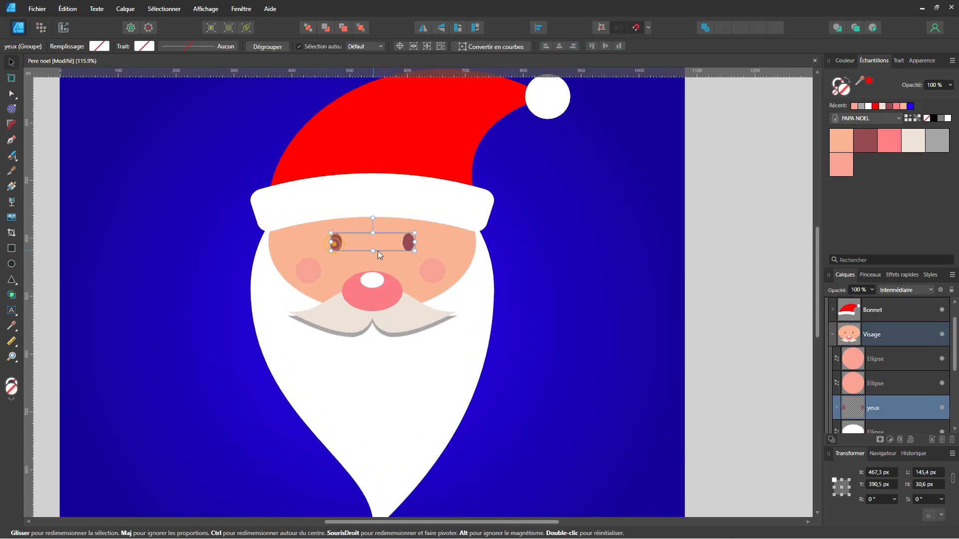
{"action": "left_click_drag", "start_coordinate": [373, 251], "coordinate": [372, 253]}
{"action": "scroll", "coordinate": [370, 247], "scroll_direction": "up", "scroll_amount": 2}
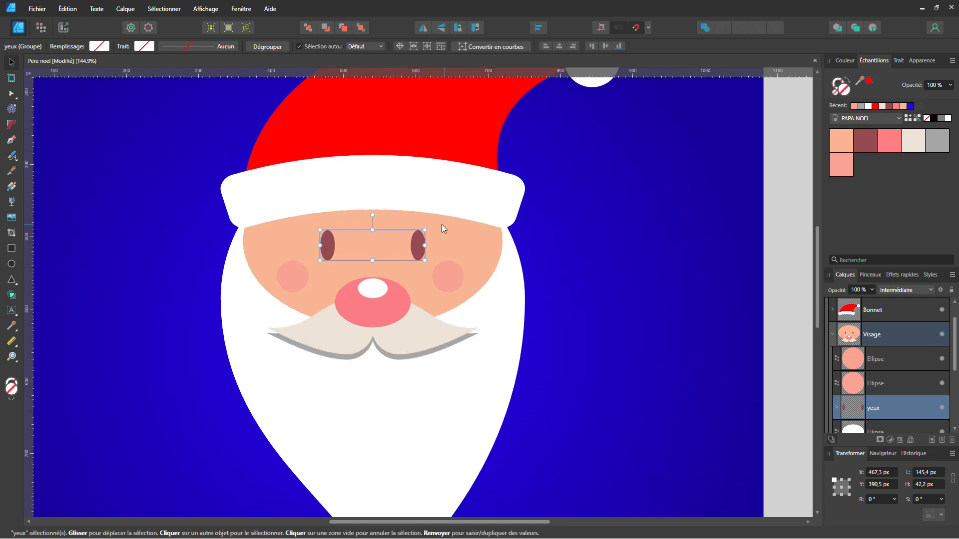
{"action": "scroll", "coordinate": [364, 254], "scroll_direction": "down", "scroll_amount": 2}
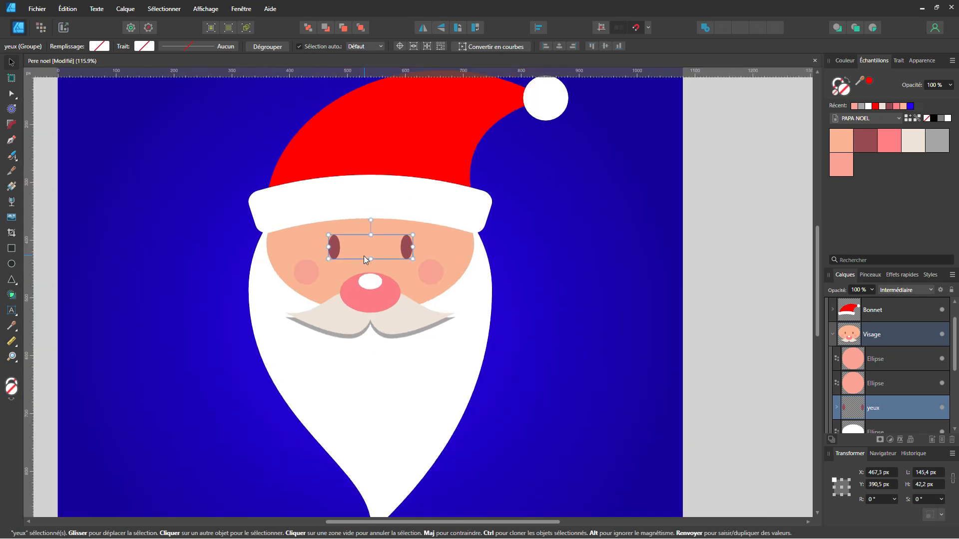
Ungroup the white brim nested in the Bonnet group so its curve sits directly inside Bonnet
{"action": "left_click", "coordinate": [449, 232]}
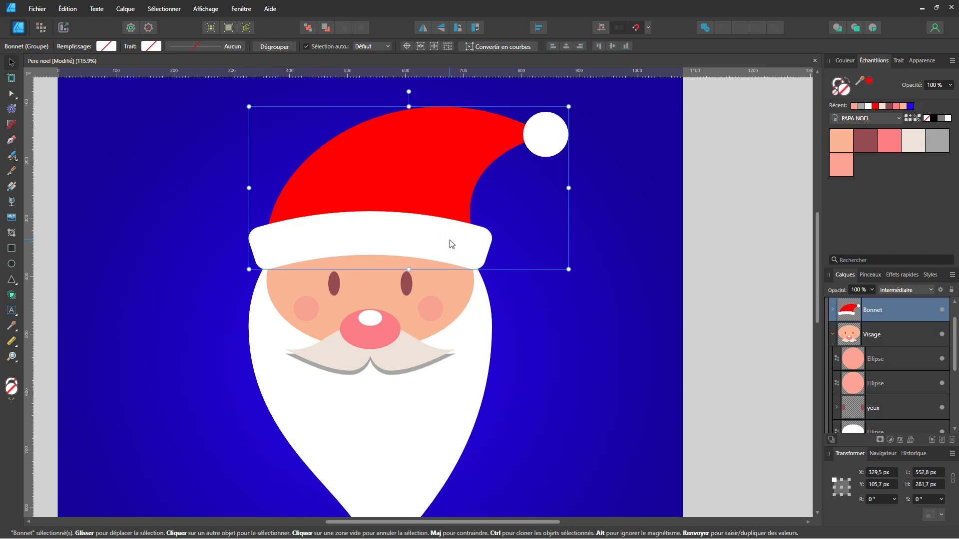
{"action": "left_click", "coordinate": [832, 335]}
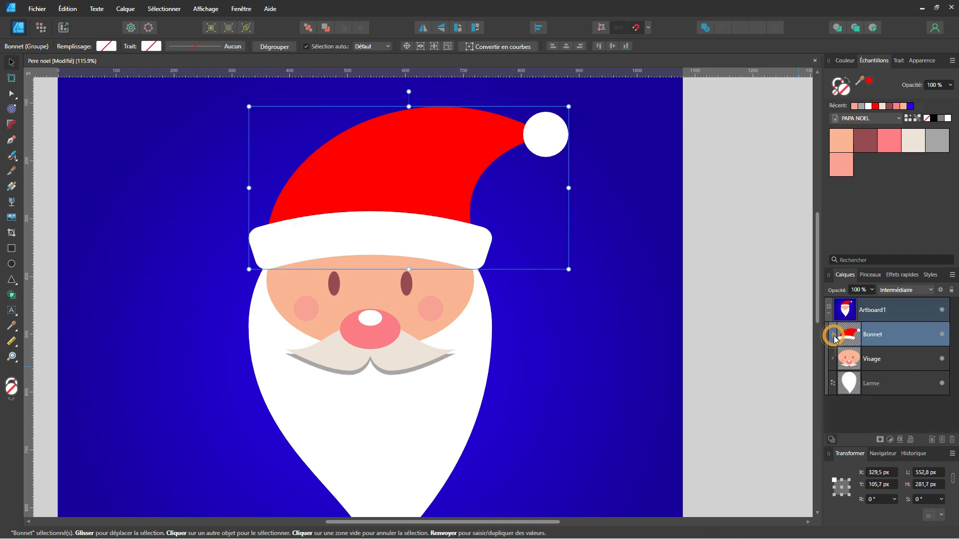
{"action": "left_click", "coordinate": [831, 335]}
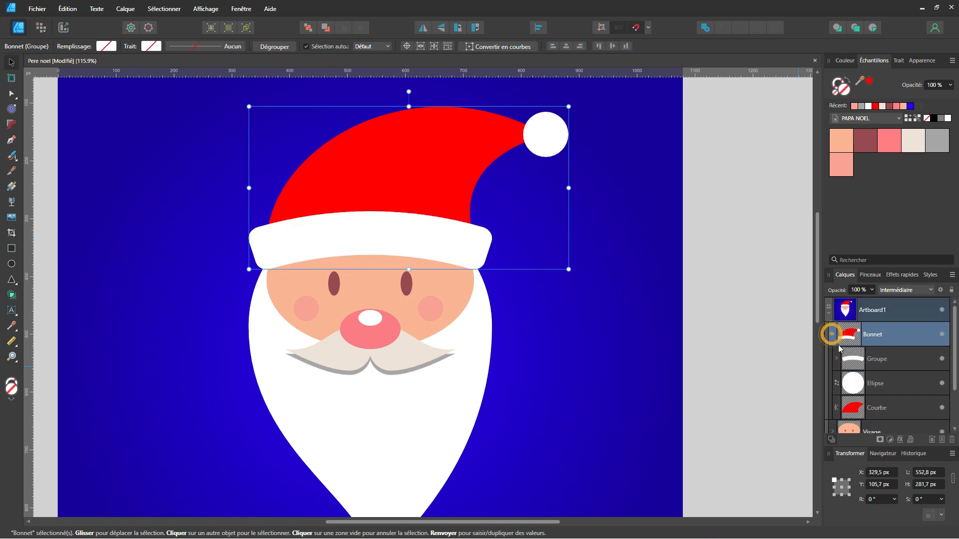
{"action": "left_click", "coordinate": [887, 361]}
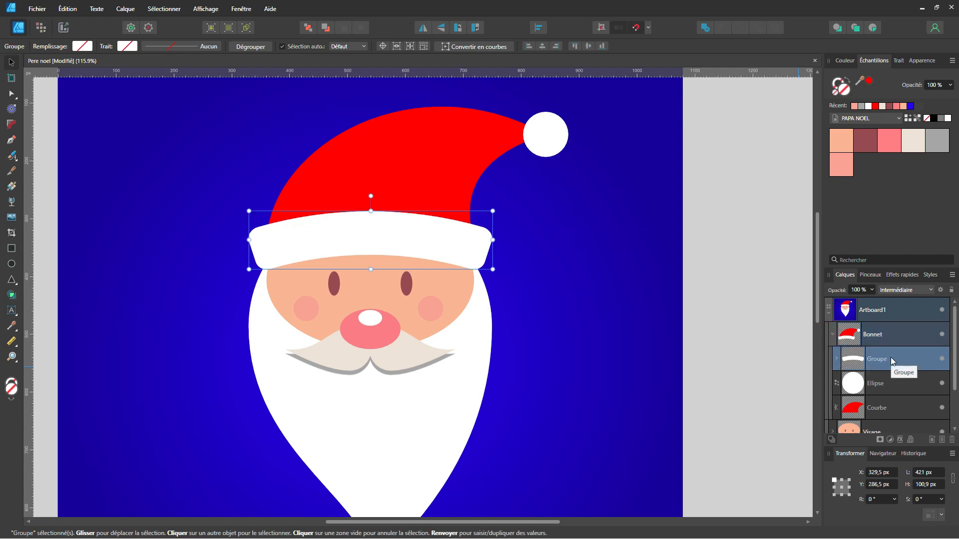
{"action": "left_click", "coordinate": [837, 358]}
{"action": "left_click", "coordinate": [905, 384]}
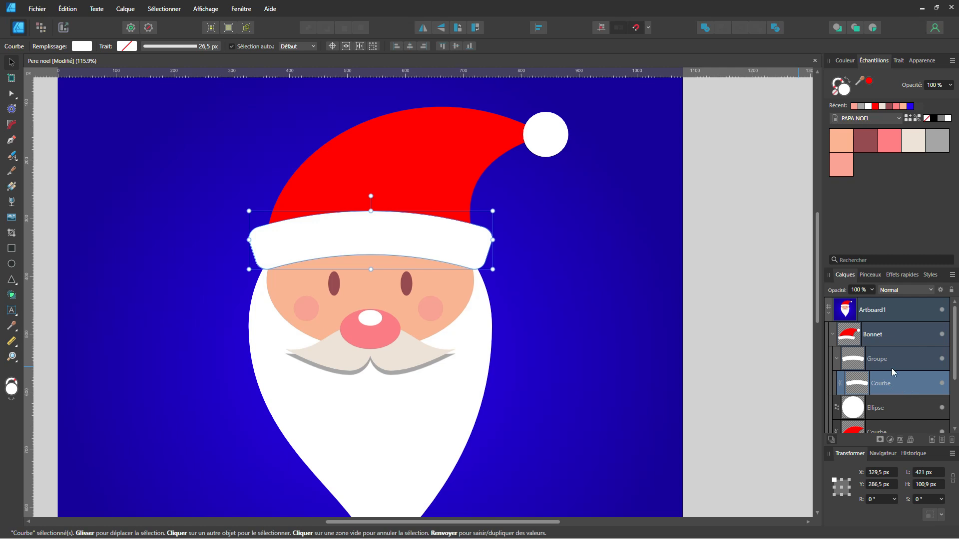
{"action": "left_click", "coordinate": [891, 364]}
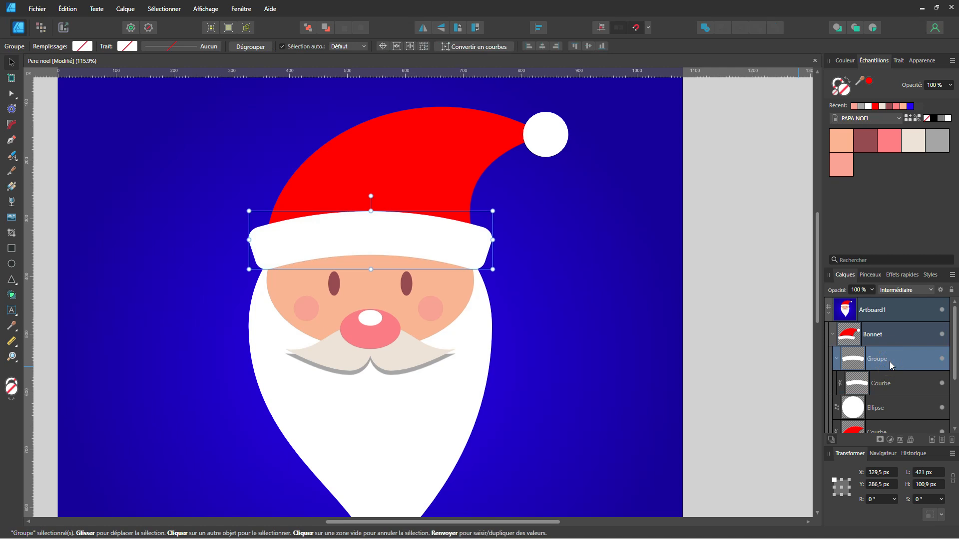
{"action": "key", "text": "ctrl+shift+g"}
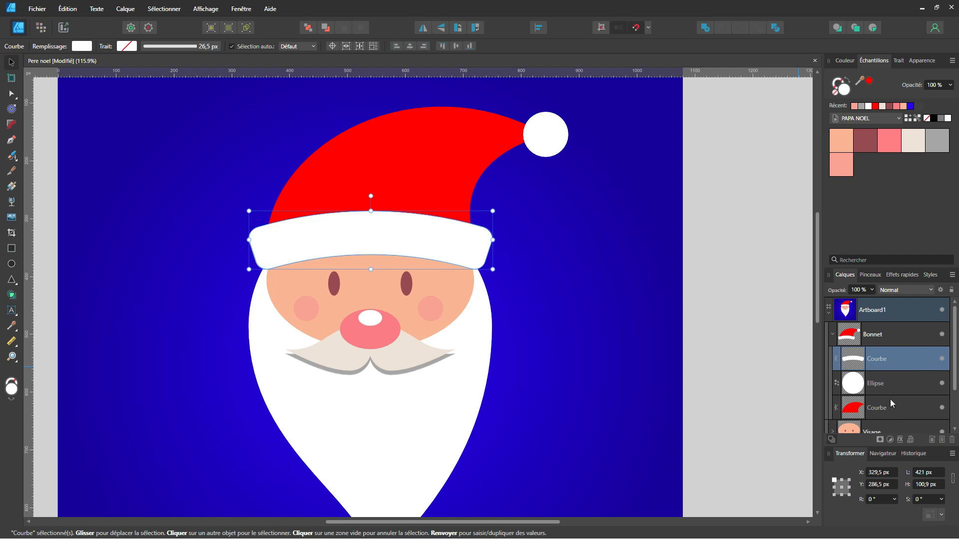
Copy the moustache's shadow effect onto the hat's white brim curve
{"action": "scroll", "coordinate": [890, 399], "scroll_direction": "down", "scroll_amount": 2}
{"action": "left_click", "coordinate": [833, 383]}
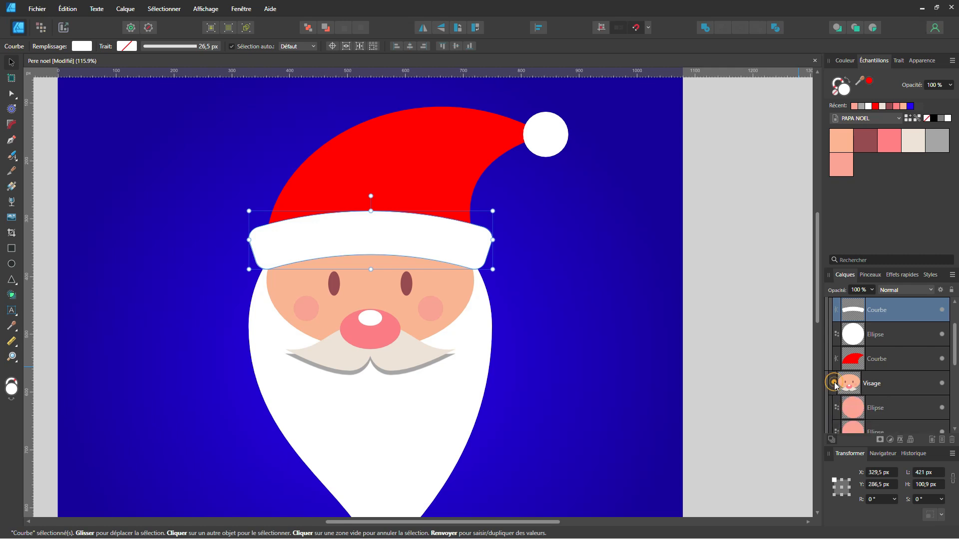
{"action": "scroll", "coordinate": [899, 390], "scroll_direction": "down", "scroll_amount": 5}
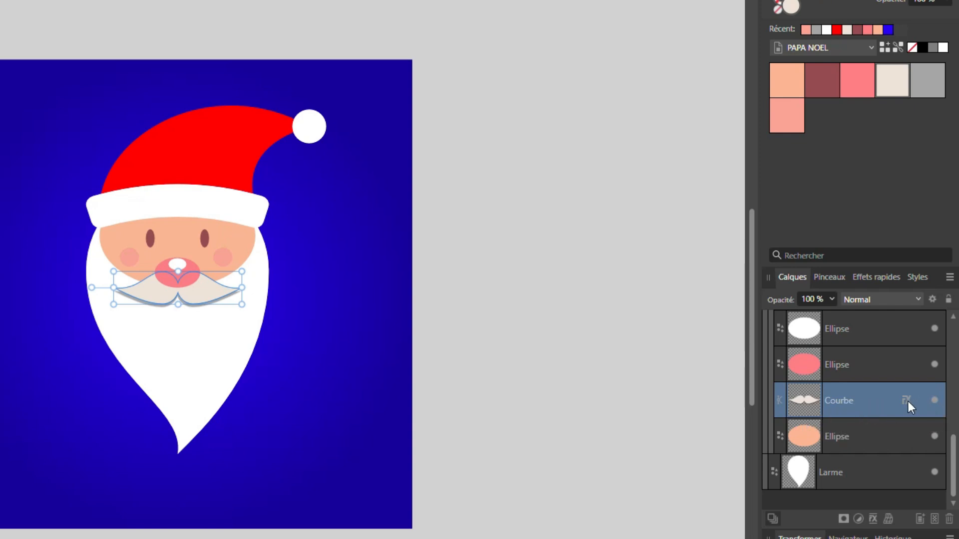
{"action": "mouse_move", "coordinate": [905, 401]}
{"action": "left_mouse_down"}
{"action": "mouse_move", "coordinate": [907, 301]}
{"action": "mouse_move", "coordinate": [898, 407]}
{"action": "left_mouse_up"}
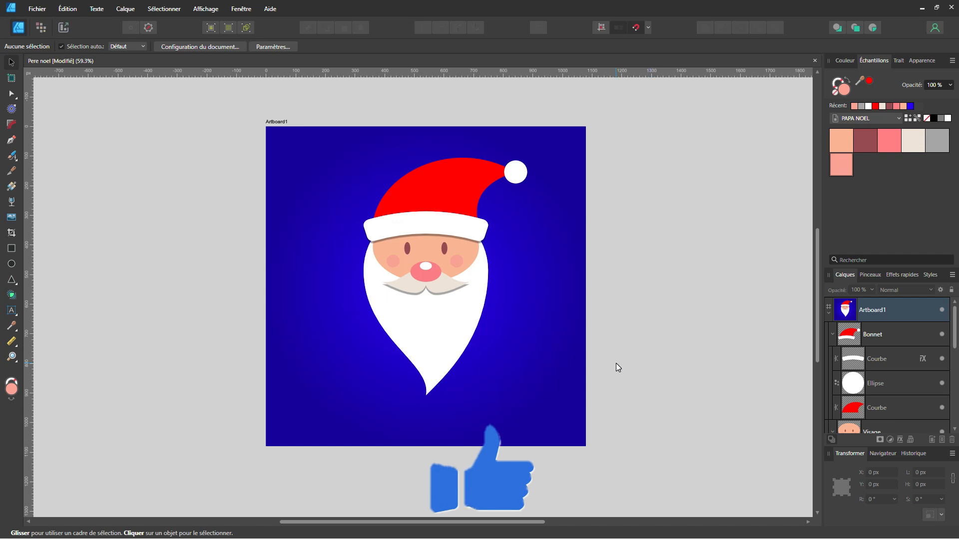
Draw a rectangle about 553 × 974 px from the hat's top near Santa's middle to the artboard's lower-right corner
{"action": "key", "text": "m"}
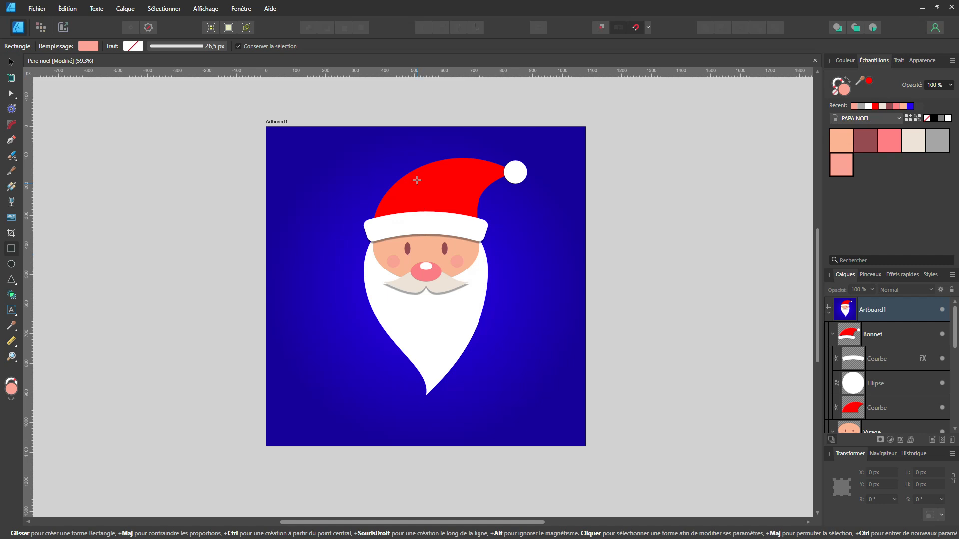
{"action": "left_click_drag", "start_coordinate": [421, 152], "coordinate": [587, 446]}
{"action": "mouse_move", "coordinate": [587, 150]}
{"action": "left_mouse_down"}
{"action": "mouse_move", "coordinate": [555, 151]}
{"action": "mouse_move", "coordinate": [581, 131]}
{"action": "mouse_move", "coordinate": [585, 156]}
{"action": "left_mouse_up"}
{"action": "mouse_move", "coordinate": [586, 445]}
{"action": "left_mouse_down"}
{"action": "mouse_move", "coordinate": [535, 413]}
{"action": "mouse_move", "coordinate": [585, 446]}
{"action": "left_mouse_up"}
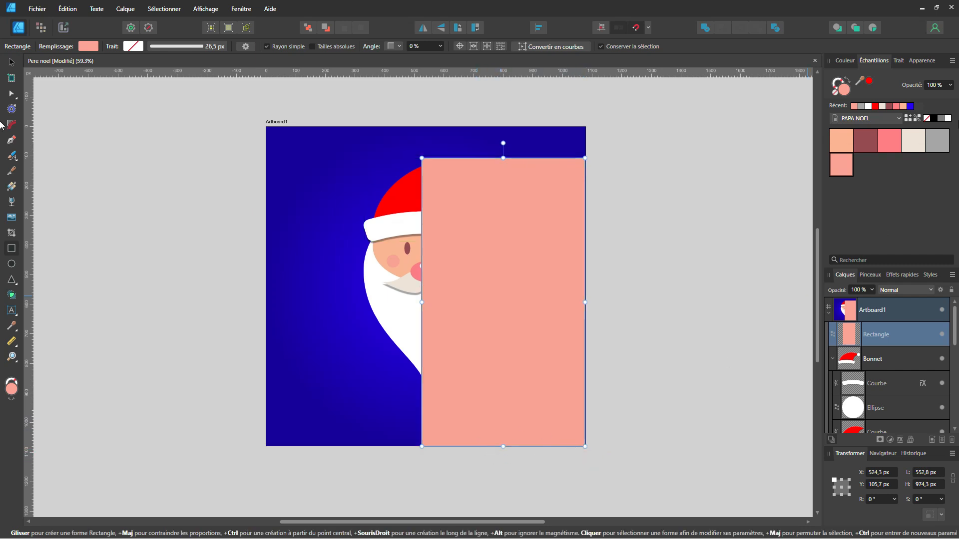
Fill the rectangle with black and set its colour opacity to 20%
{"action": "left_click", "coordinate": [933, 118]}
{"action": "left_click", "coordinate": [933, 86]}
{"action": "type", "text": "20"}
{"action": "key", "text": "Return"}
Collapse the Bonnet and Visage groups and move the rectangle beneath the Larme beard layer
{"action": "left_click", "coordinate": [833, 359]}
{"action": "left_click", "coordinate": [833, 384]}
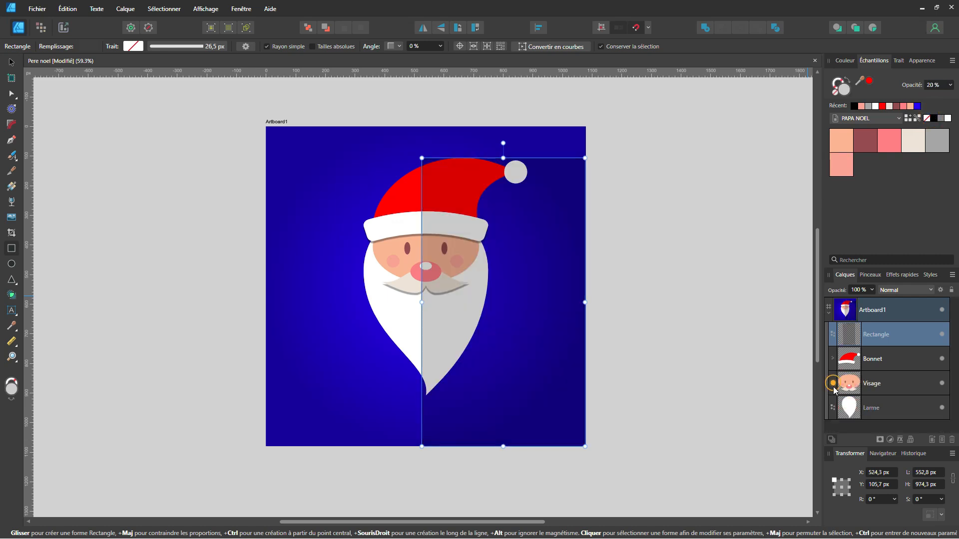
{"action": "mouse_move", "coordinate": [897, 332]}
{"action": "left_mouse_down"}
{"action": "mouse_move", "coordinate": [904, 424]}
{"action": "mouse_move", "coordinate": [897, 334]}
{"action": "mouse_move", "coordinate": [900, 419]}
{"action": "left_mouse_up"}
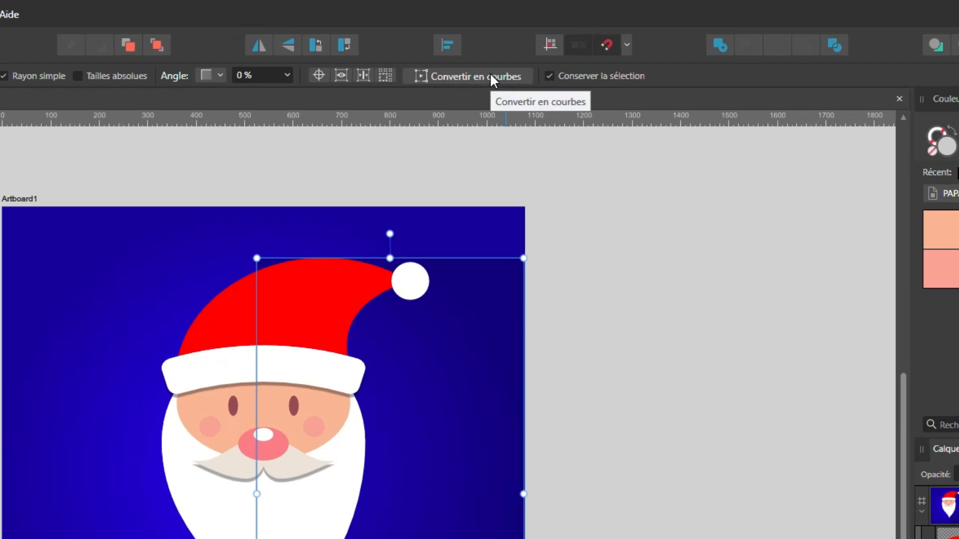
Convert the rectangle to curves and move its upper-left node behind the hat, to about X 664, Y 156 px
{"action": "left_click", "coordinate": [490, 76]}
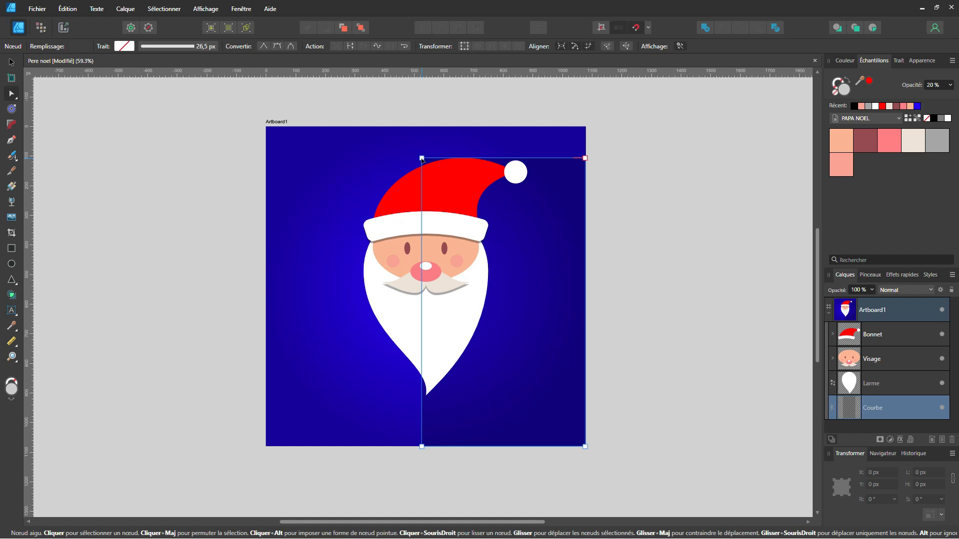
{"action": "left_click_drag", "start_coordinate": [422, 159], "coordinate": [464, 175]}
{"action": "scroll", "coordinate": [548, 159], "scroll_direction": "up", "scroll_amount": 3}
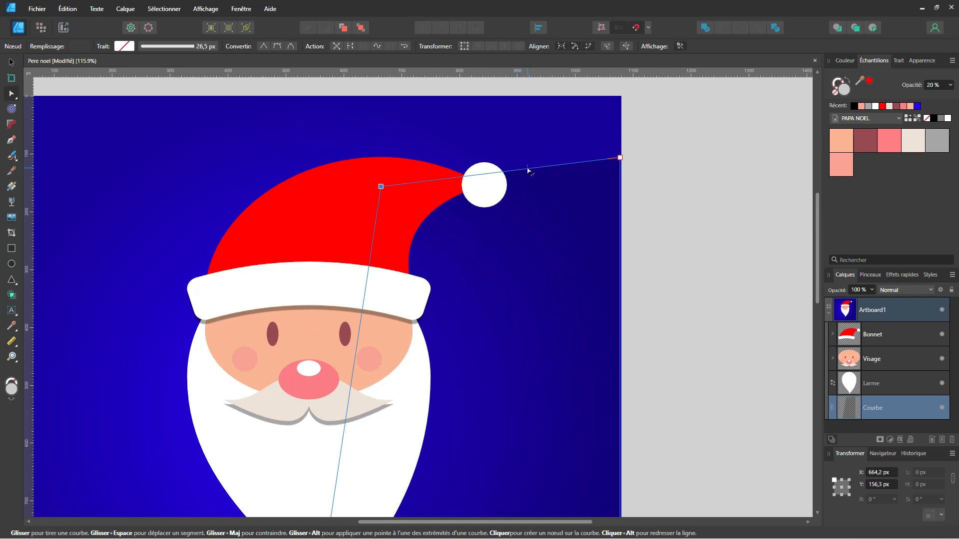
Add a shadow node on the pompom's edge at about X 871, Y 126.5 px, and lower the upper-right corner node to about Y 294 px
{"action": "left_click", "coordinate": [528, 170]}
{"action": "left_click_drag", "start_coordinate": [527, 168], "coordinate": [494, 166]}
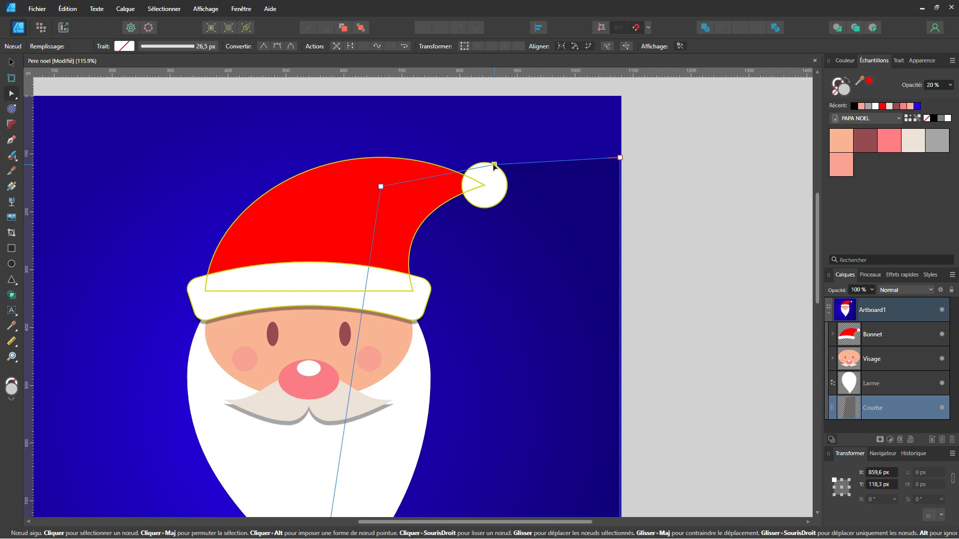
{"action": "left_click", "coordinate": [621, 158]}
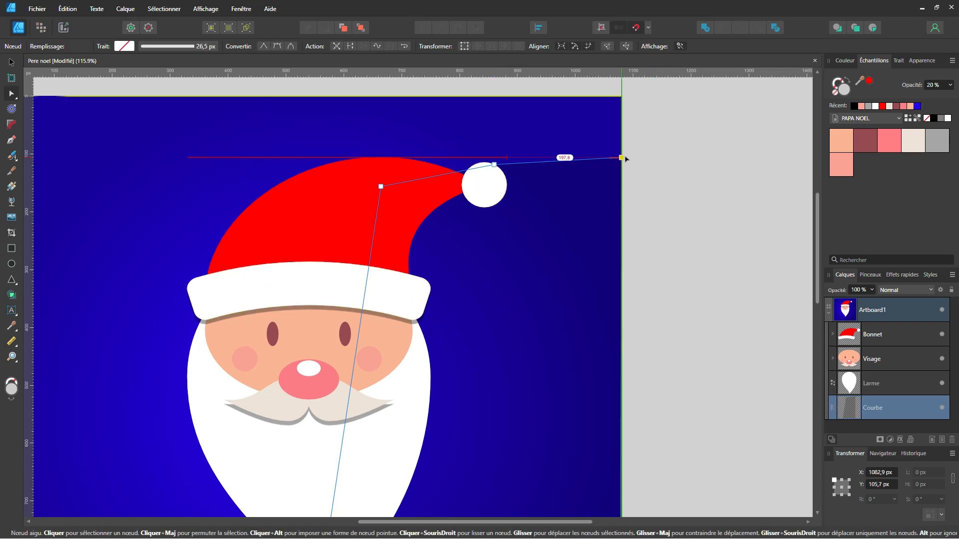
{"action": "left_click_drag", "start_coordinate": [624, 158], "coordinate": [621, 266]}
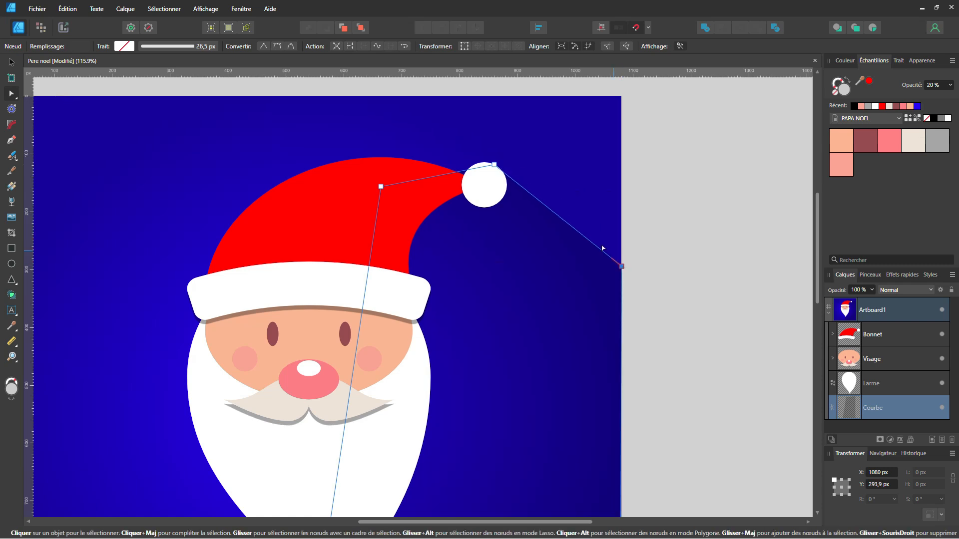
{"action": "scroll", "coordinate": [470, 172], "scroll_direction": "up", "scroll_amount": 5}
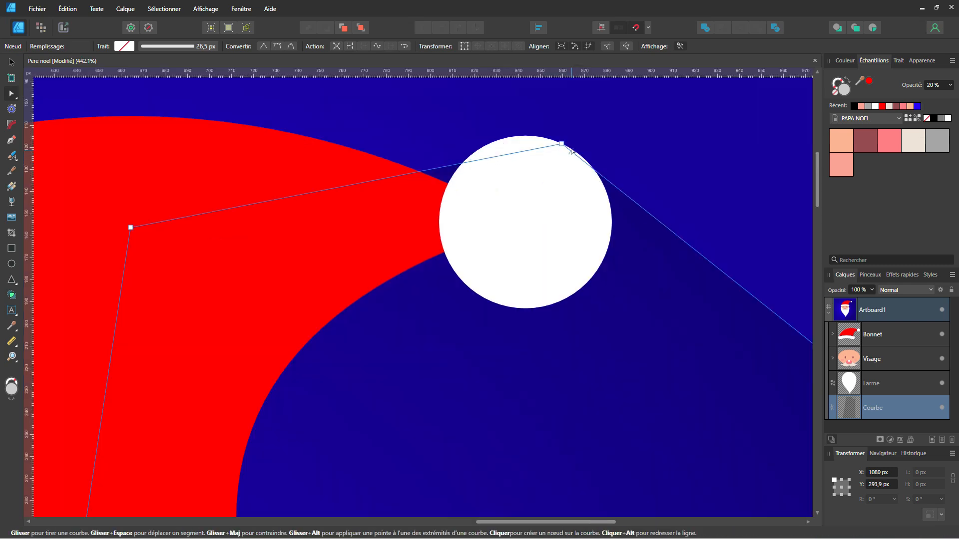
{"action": "left_click_drag", "start_coordinate": [562, 145], "coordinate": [587, 164]}
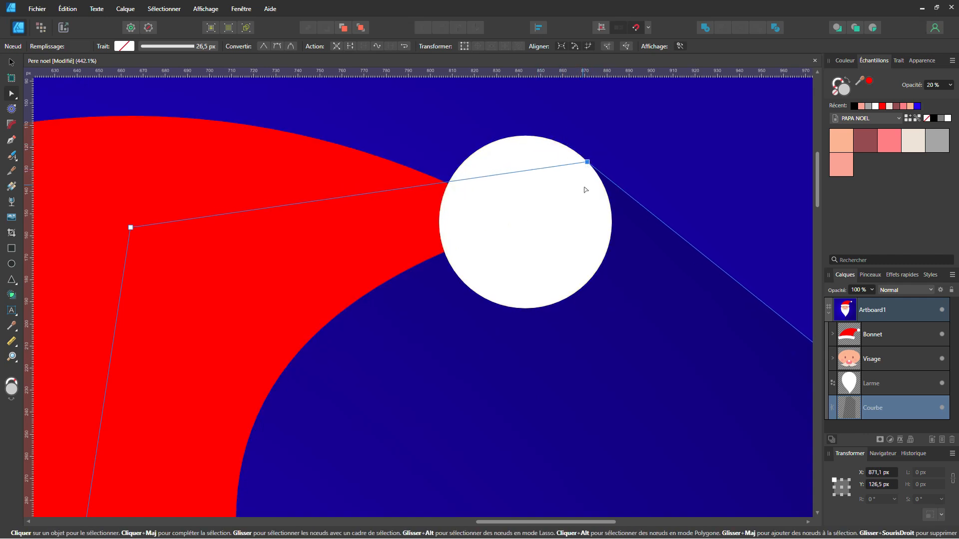
Add a shadow node at the beard's tip and slide the lower-left node along the artboard's bottom edge to form a diagonal shadow
{"action": "scroll", "coordinate": [524, 235], "scroll_direction": "down", "scroll_amount": 8}
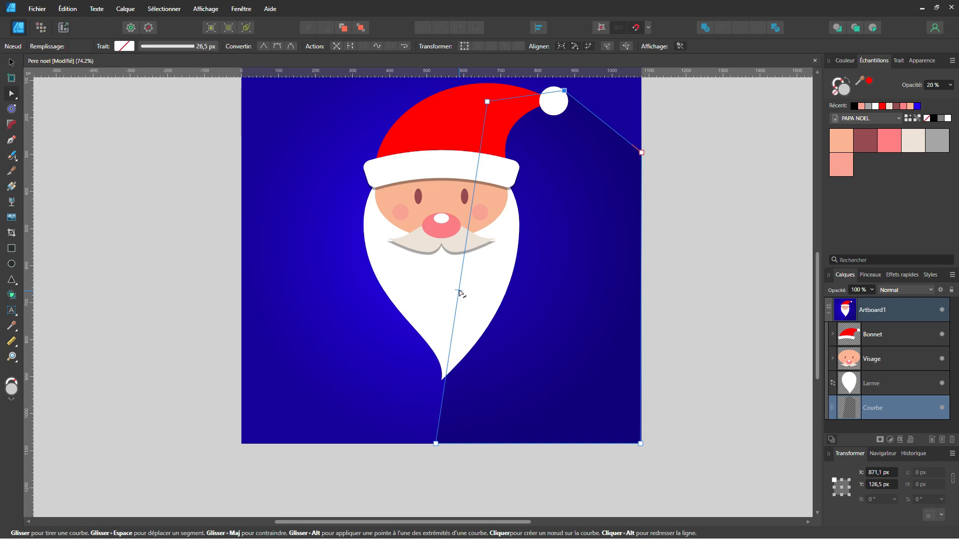
{"action": "left_click", "coordinate": [459, 291]}
{"action": "left_click_drag", "start_coordinate": [459, 291], "coordinate": [441, 380]}
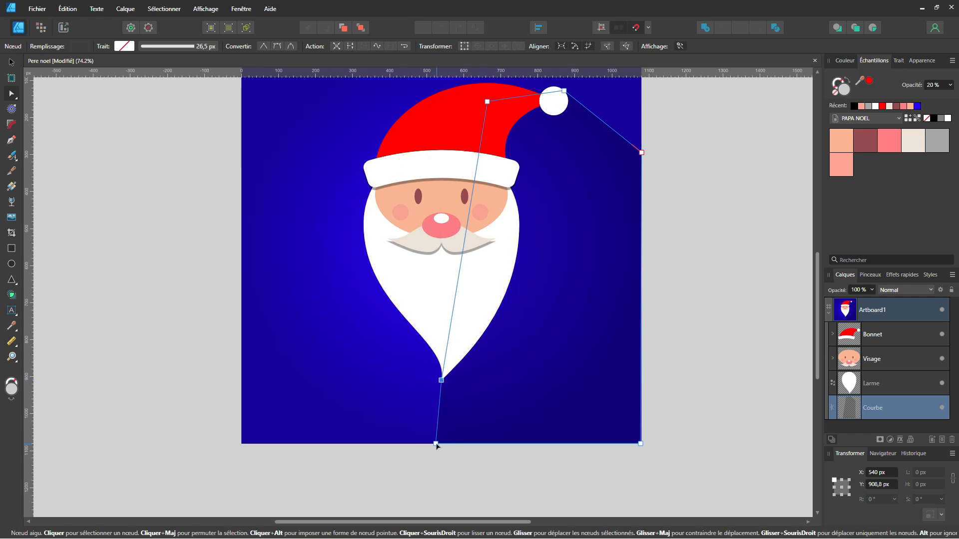
{"action": "left_click_drag", "start_coordinate": [437, 446], "coordinate": [512, 450]}
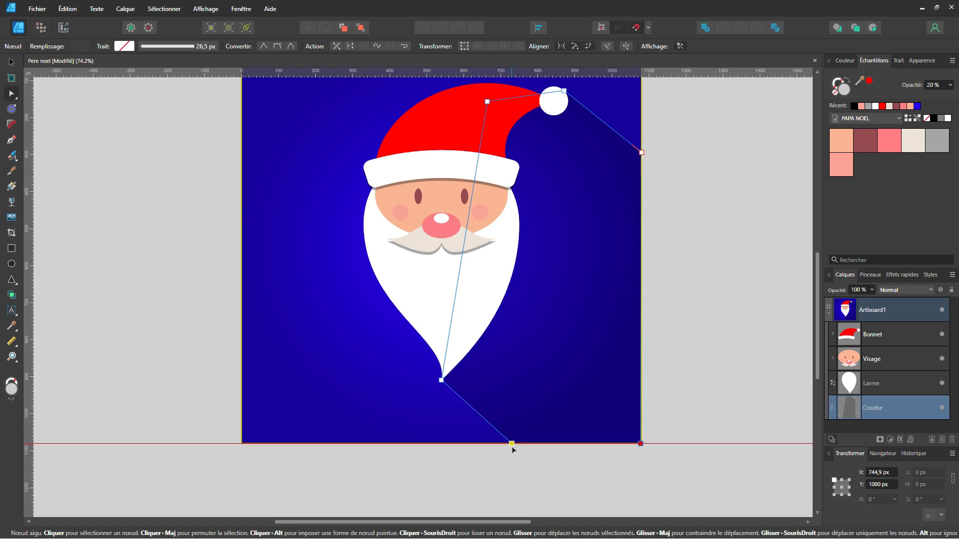
{"action": "left_click_drag", "start_coordinate": [512, 450], "coordinate": [512, 449]}
{"action": "left_click", "coordinate": [699, 319]}
{"action": "scroll", "coordinate": [699, 319], "scroll_direction": "down", "scroll_amount": 2}
{"action": "left_click_drag", "start_coordinate": [583, 361], "coordinate": [562, 358]}
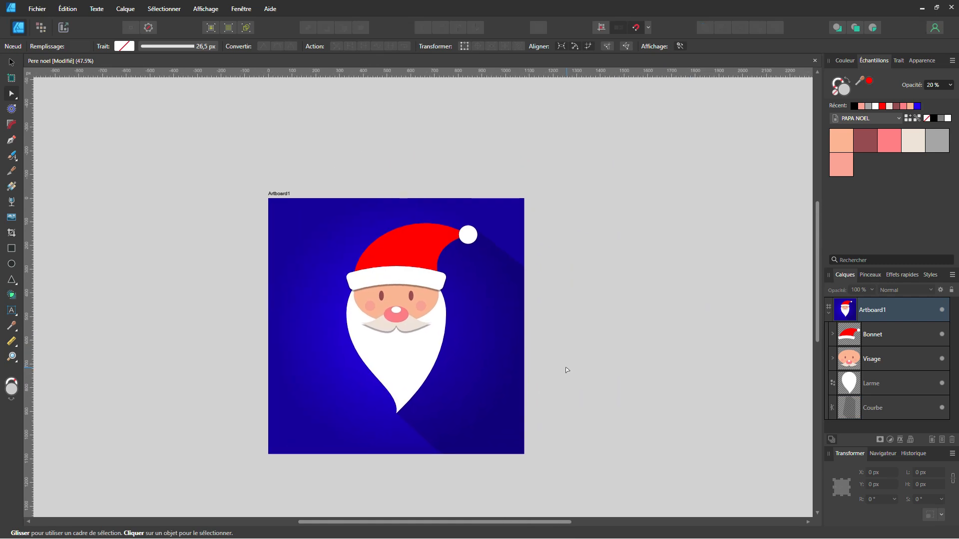
{"action": "scroll", "coordinate": [565, 368], "scroll_direction": "up", "scroll_amount": 1}
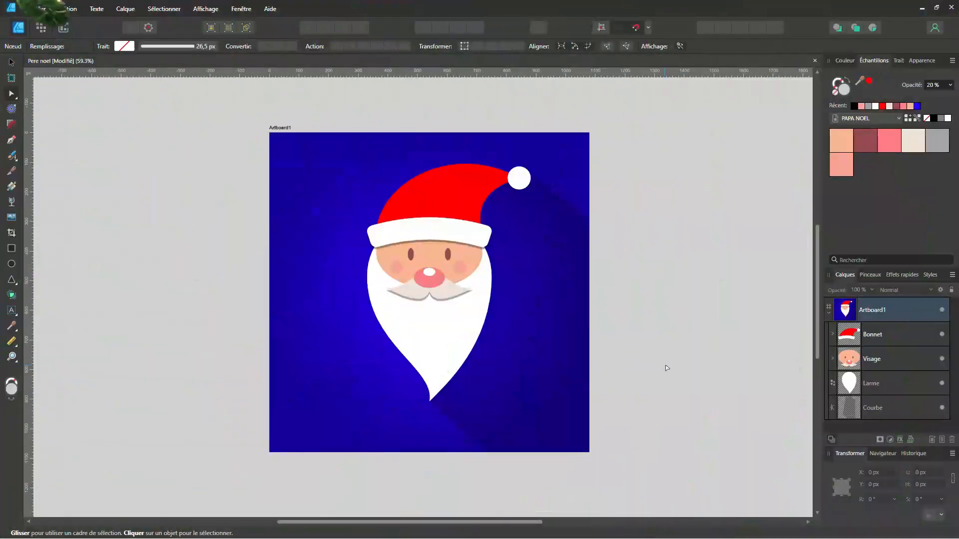
Export Artboard1 as a high-quality JPEG of 1080 × 1080 px at quality 85
{"action": "left_click", "coordinate": [23, 9]}
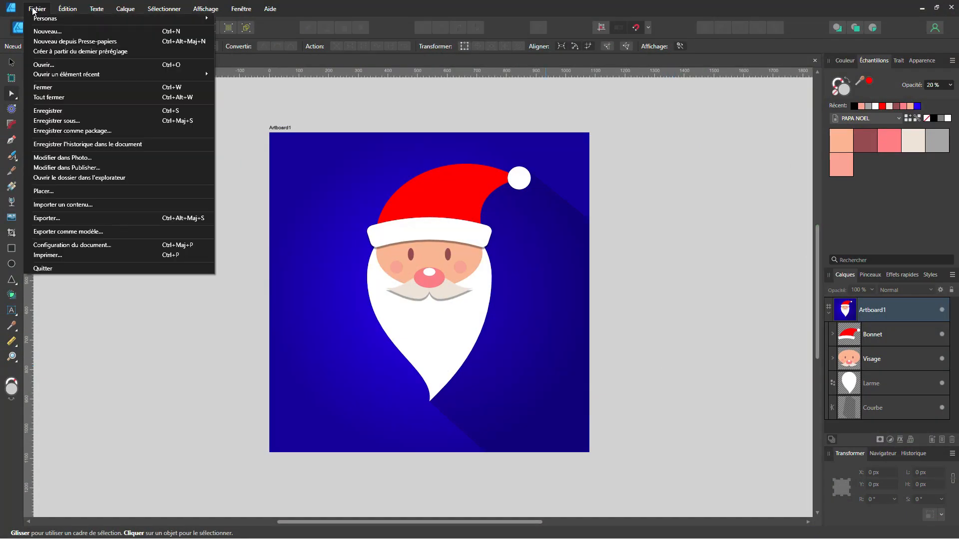
{"action": "left_click", "coordinate": [114, 222]}
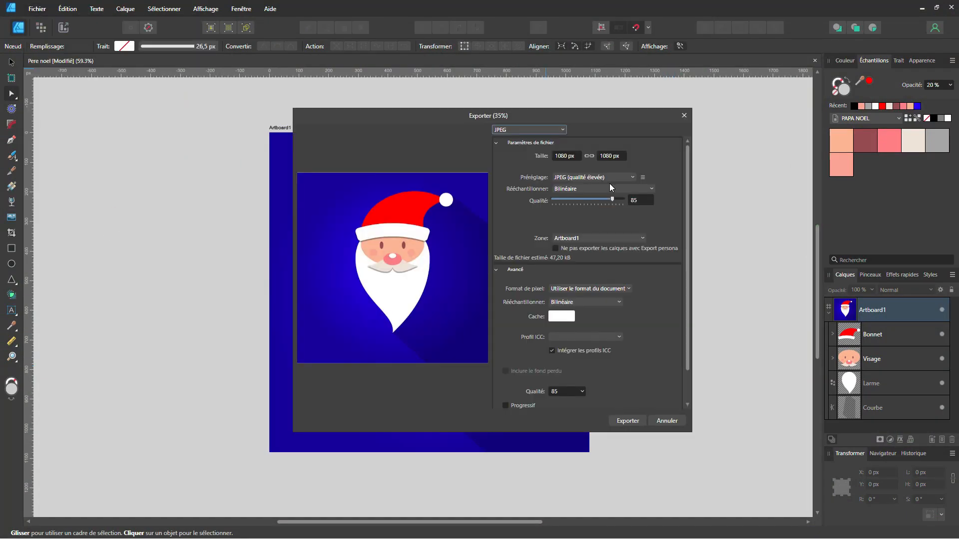
{"action": "left_click", "coordinate": [628, 421]}
{"action": "left_click", "coordinate": [593, 310]}
{"action": "left_click", "coordinate": [508, 315]}
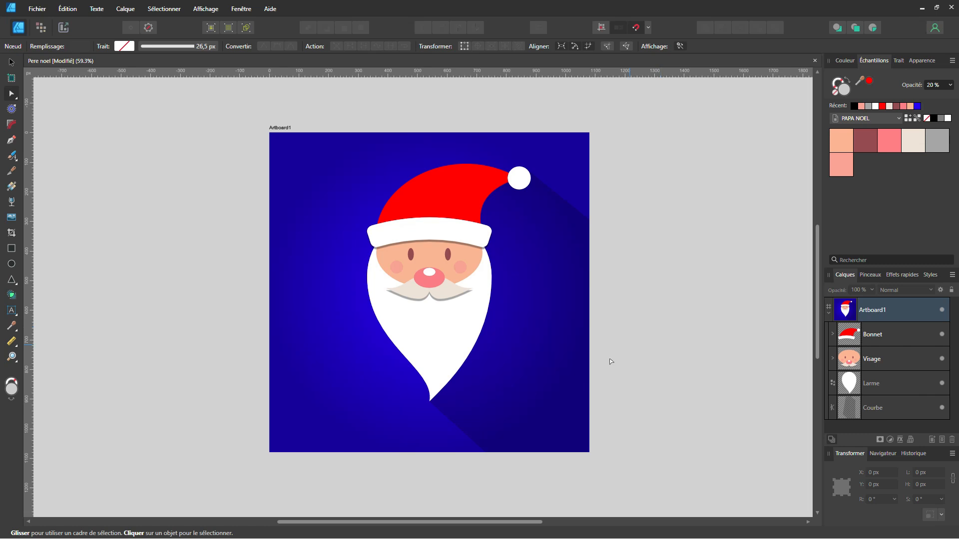
{"action": "left_click", "coordinate": [484, 452]}
{"action": "left_click", "coordinate": [732, 388]}
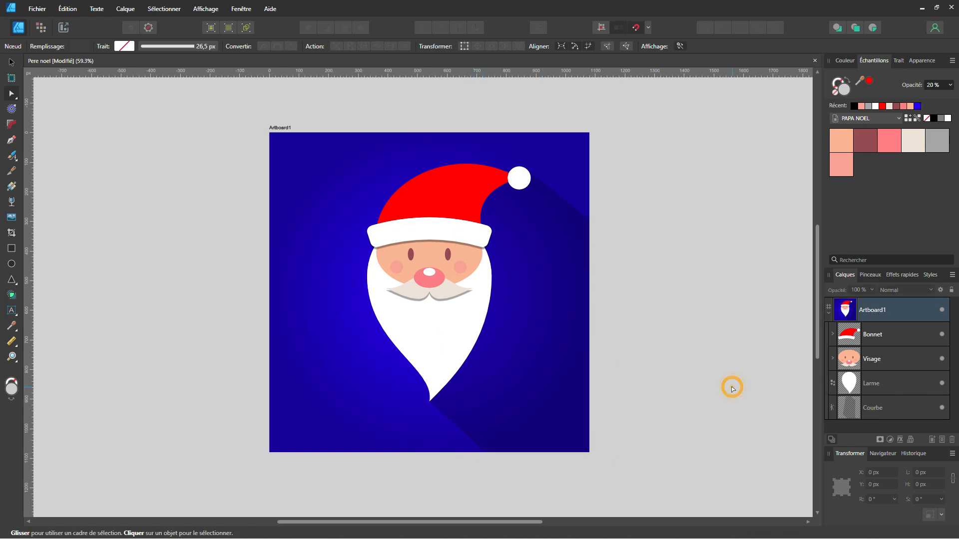